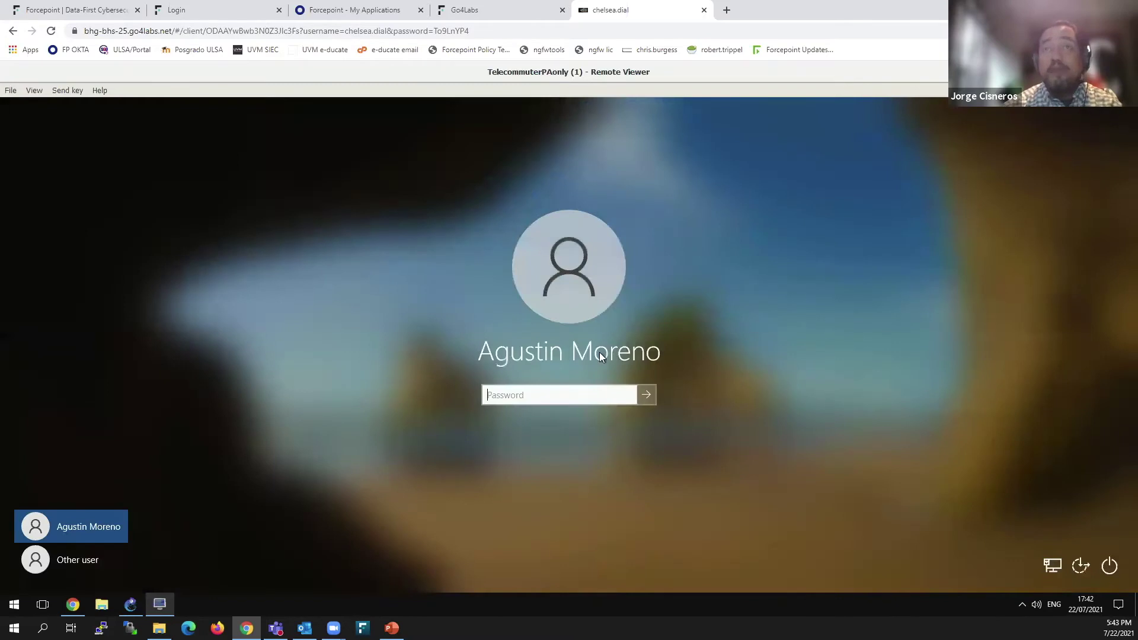
Sign in to the TelecommuterPAonly Windows desktop by entering the account password
left_click(566, 396)
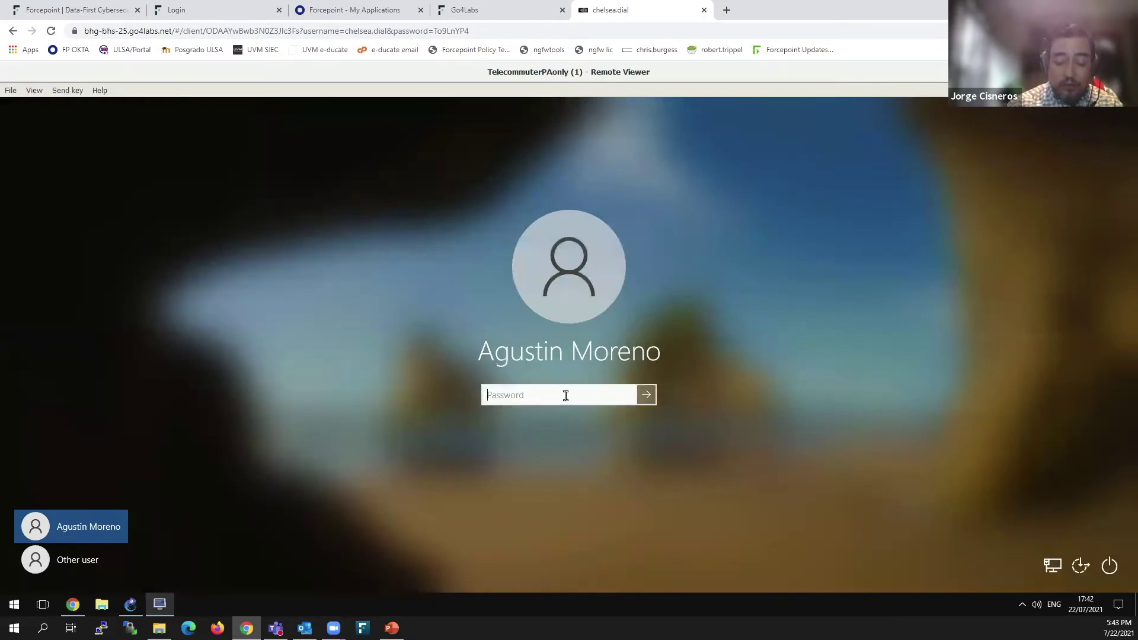
type("••••••••••")
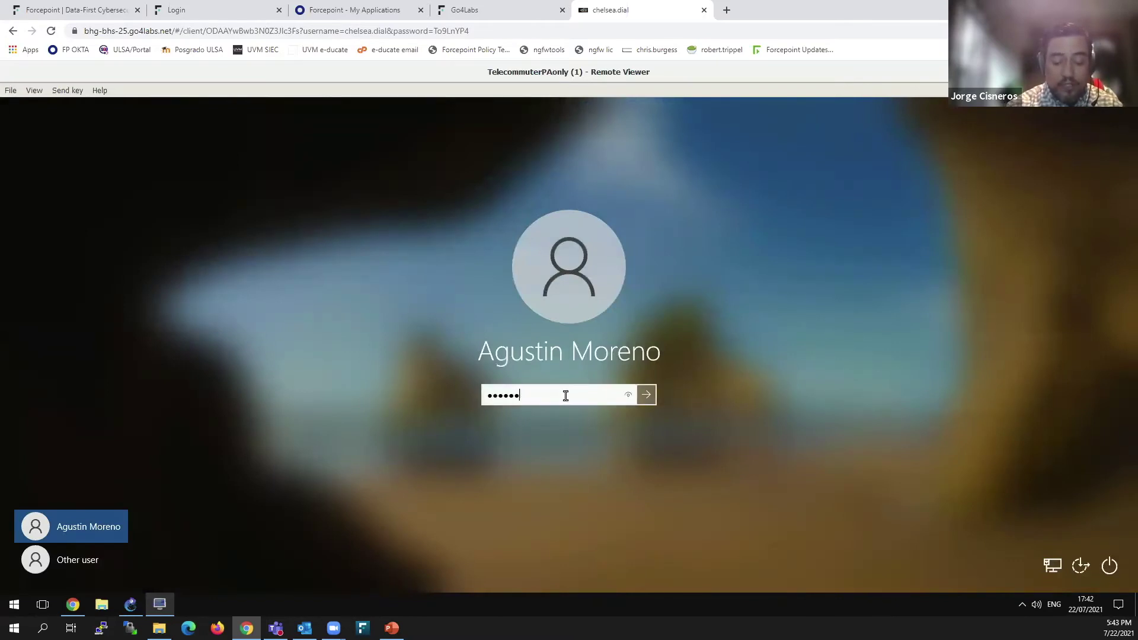
type("••")
key("Return")
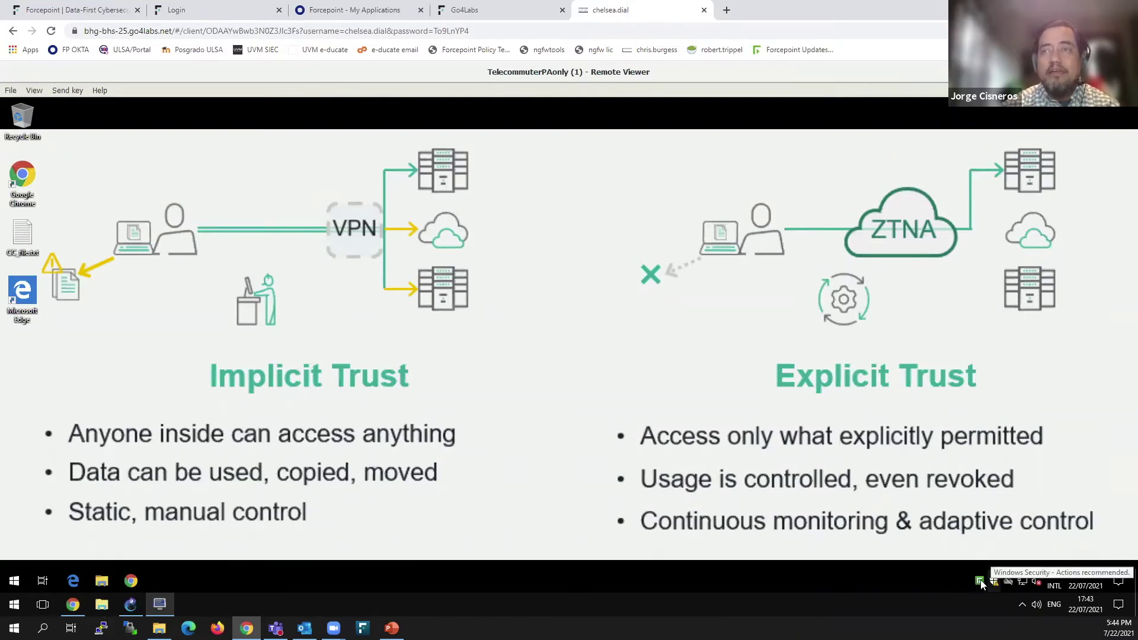
Check the system, network and PAC file status in the Forcepoint One Endpoint Diagnostics Tool, and close it
left_click(979, 582)
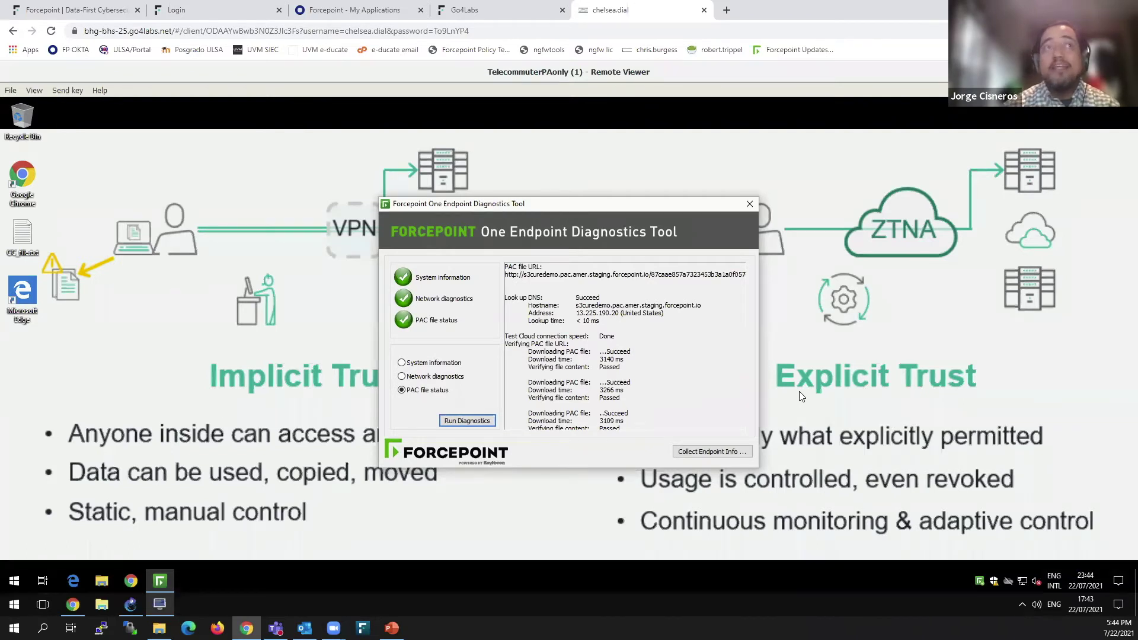
left_click(749, 205)
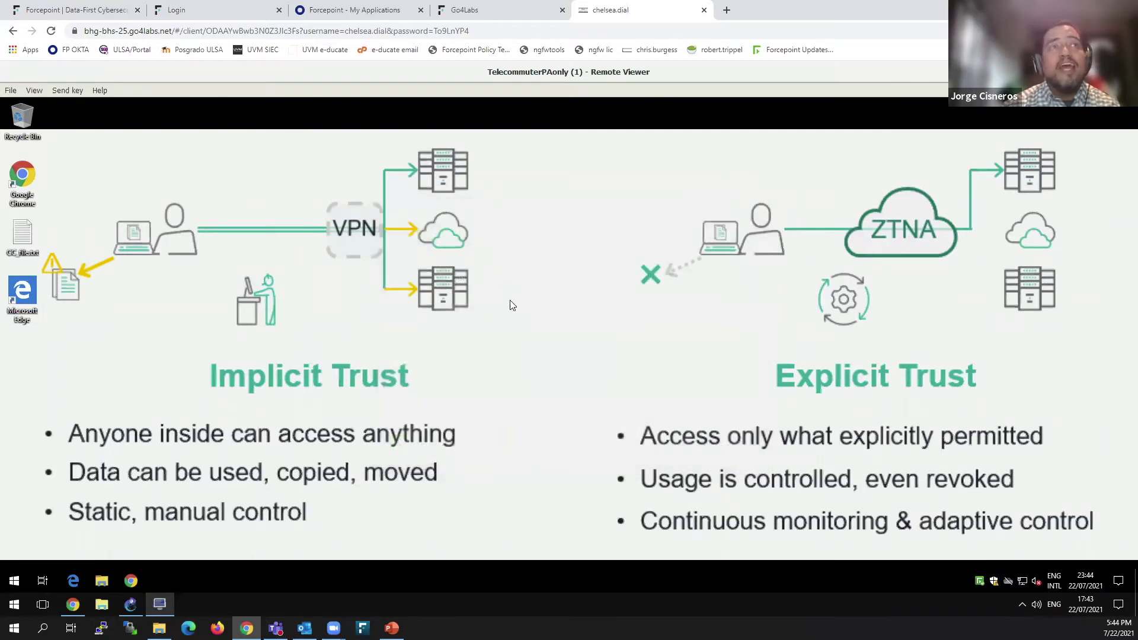
Open intranet.s3curedemo.com in Google Chrome on the remote desktop and reload the page
double_click(31, 183)
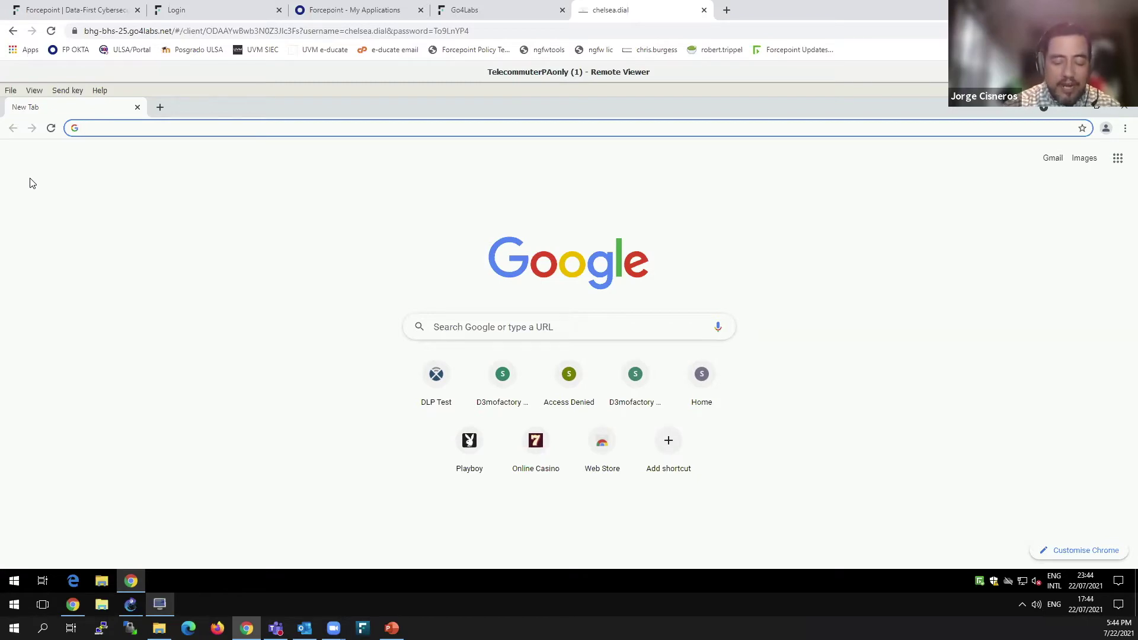
type("intranet")
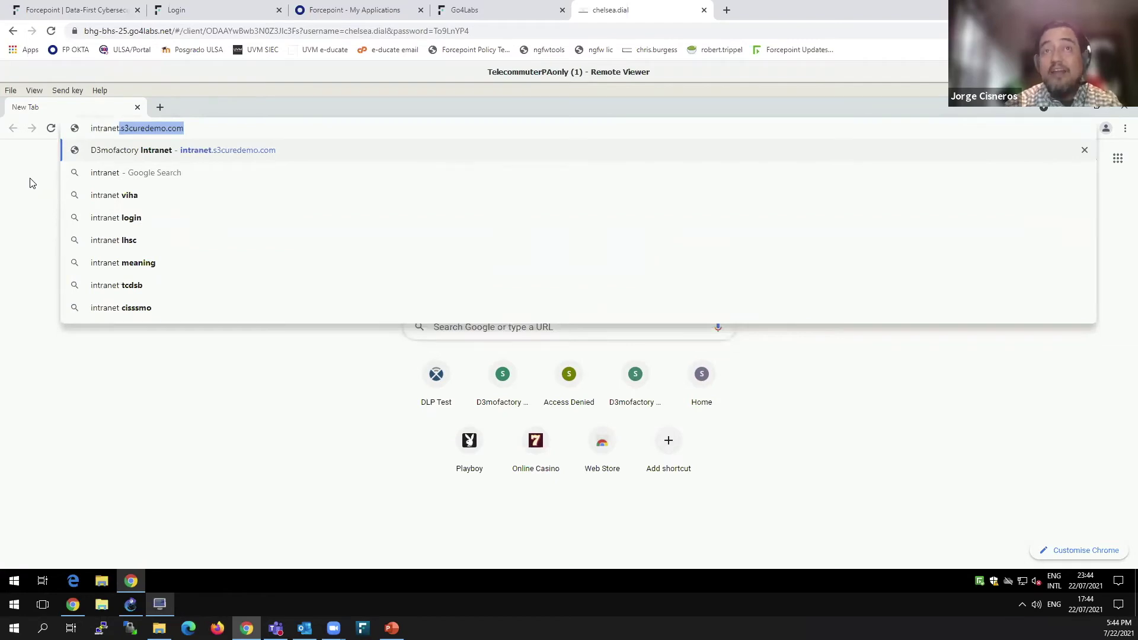
key("Return")
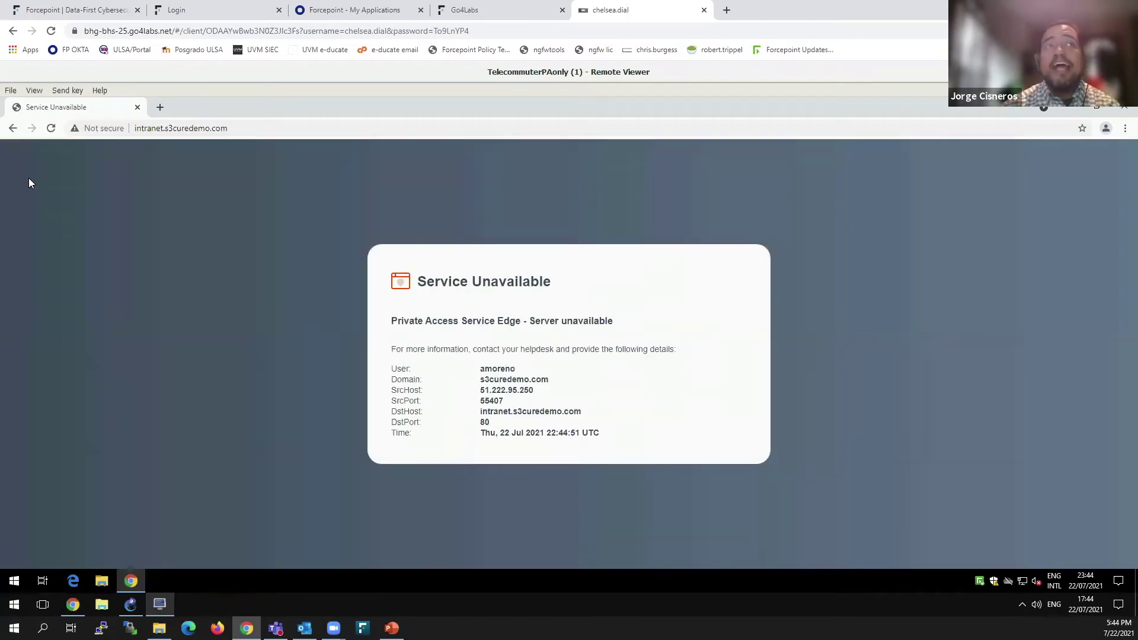
left_click(51, 130)
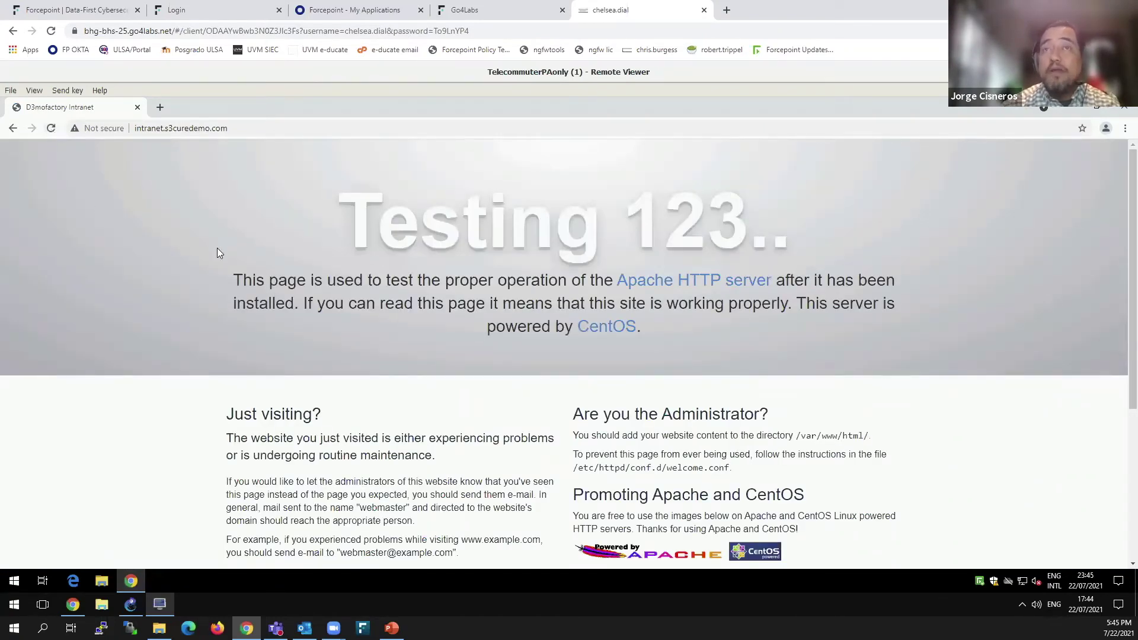
Test access to sap.s3curedemo.com and sharepoint.s3curedemo.com, each in its own new browser tab
left_click(155, 109)
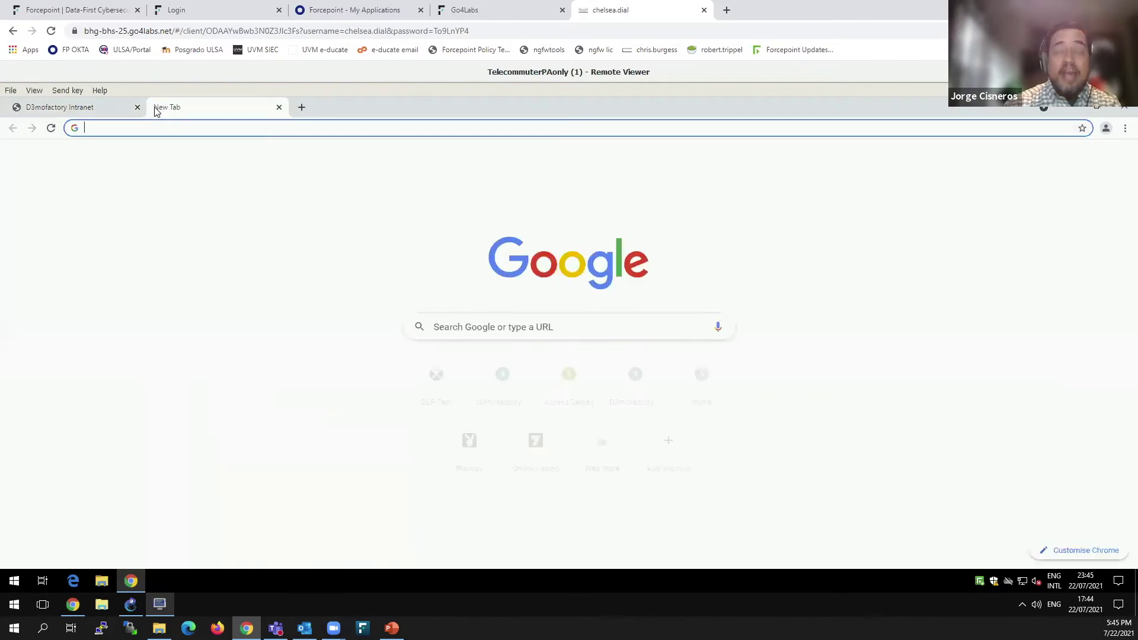
type("sap")
key("Return")
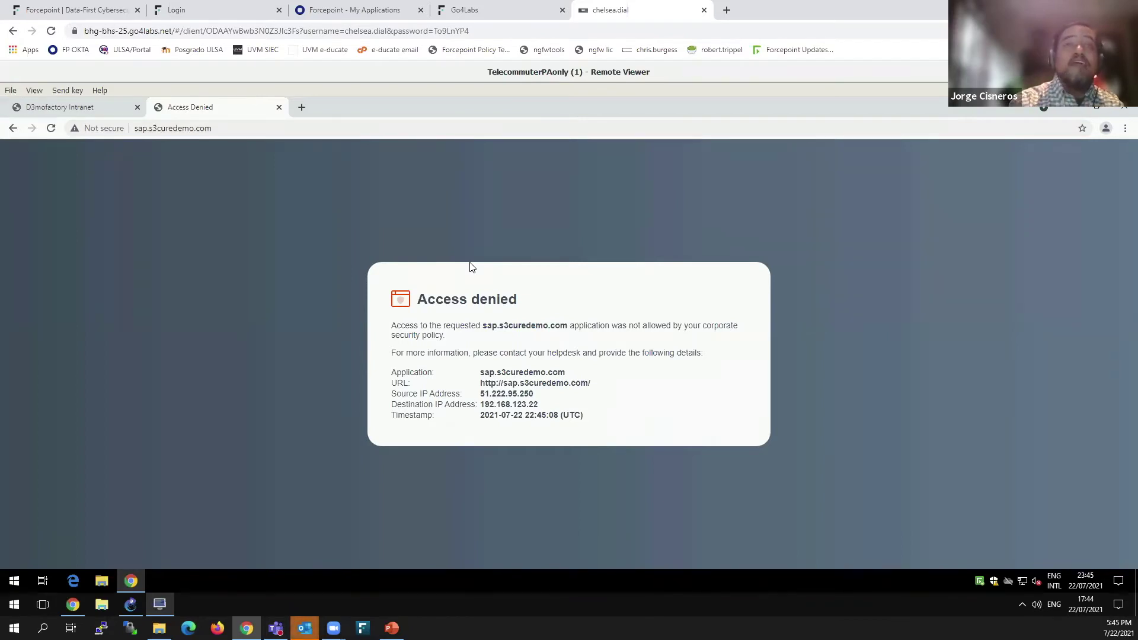
left_click(301, 108)
type("sharepoint.s3curedemo.com")
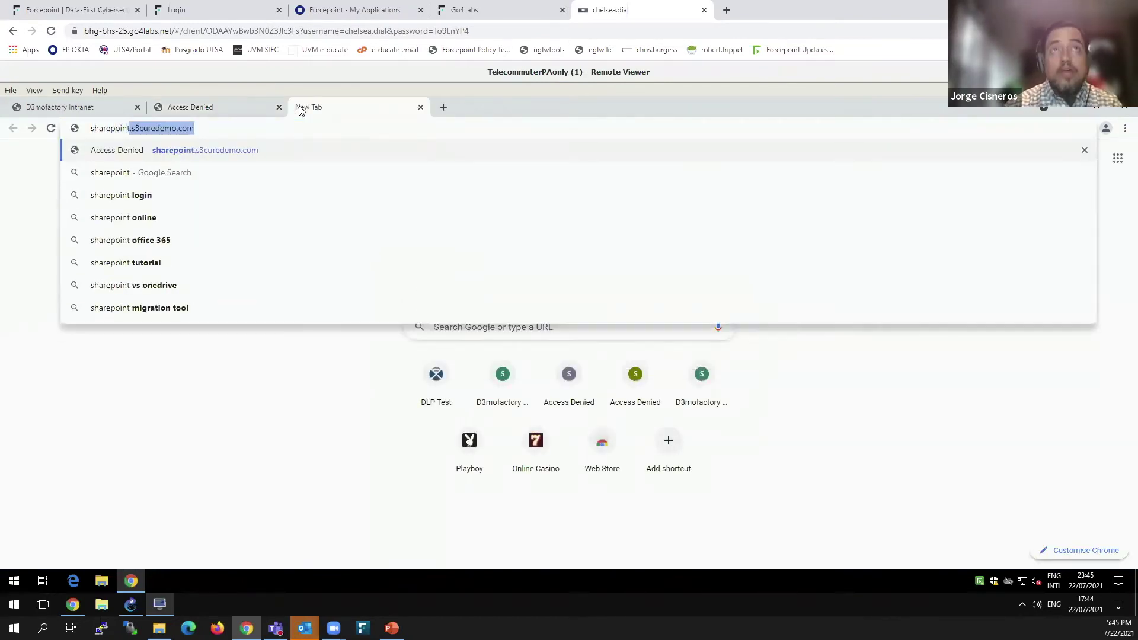
key("Return")
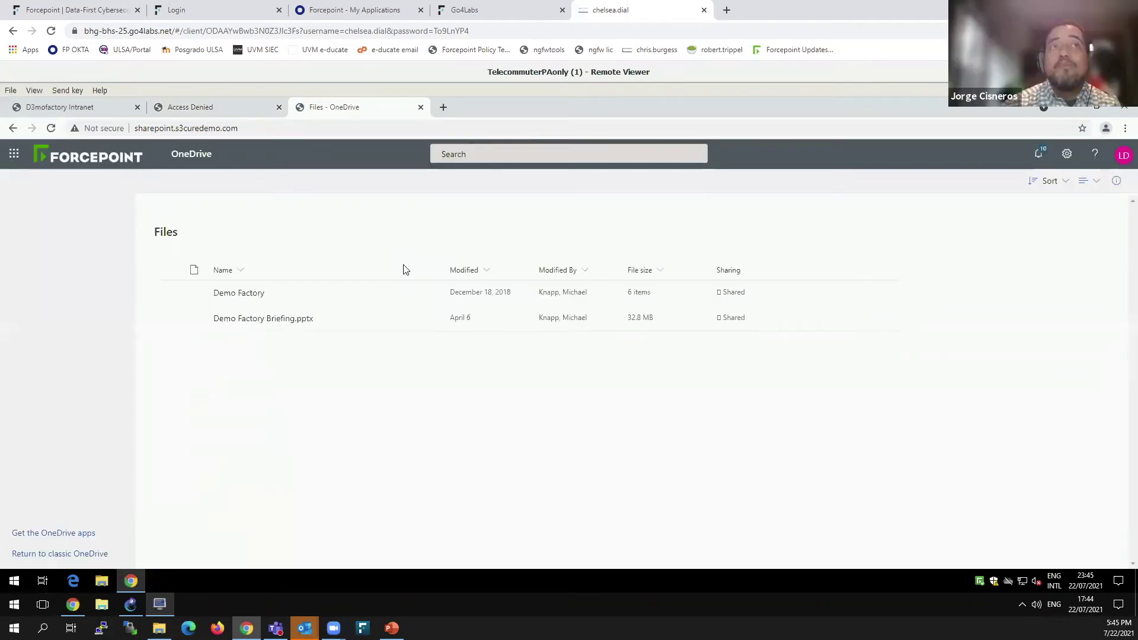
Open wiki.s3curedemo.com in a new browser tab and sign in through Okta with the account username and password
left_click(444, 112)
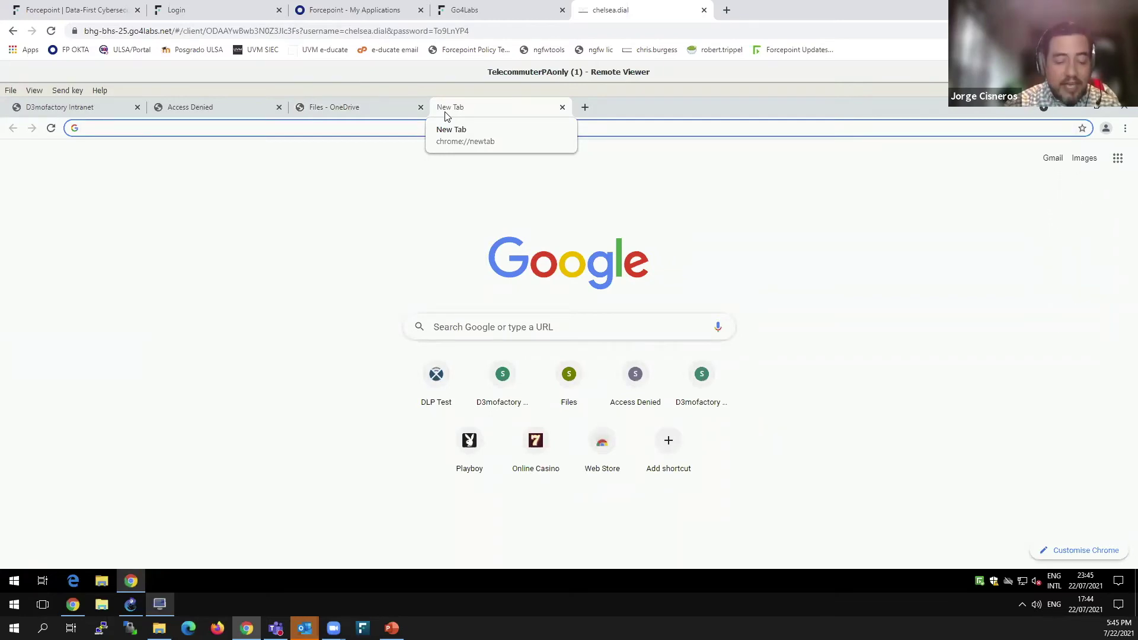
type("wiki")
key("Return")
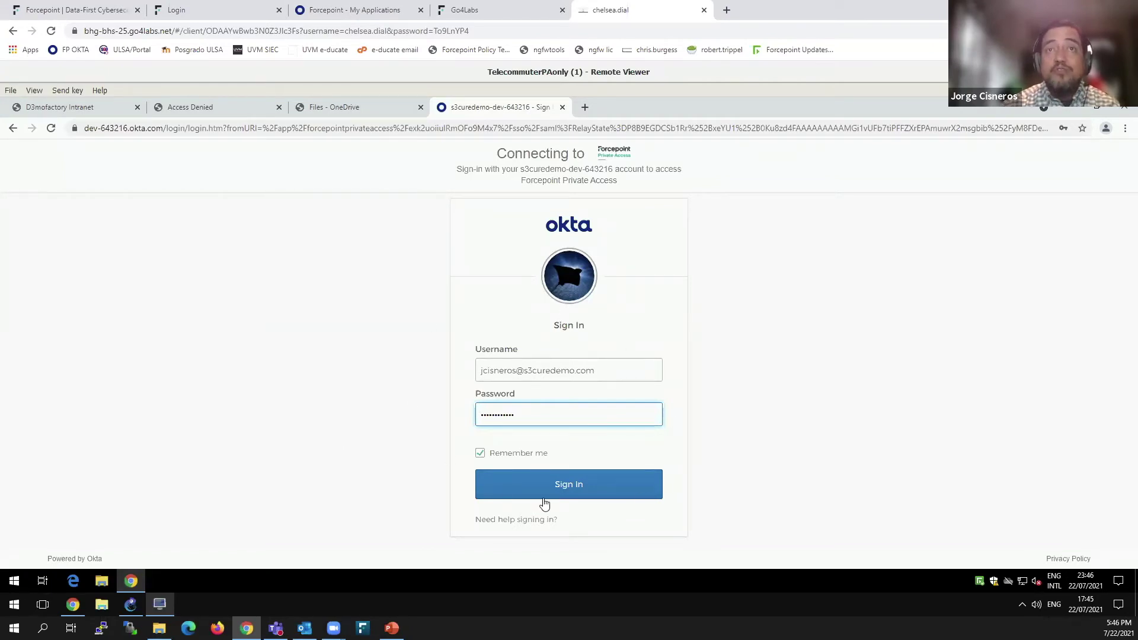
left_click(567, 485)
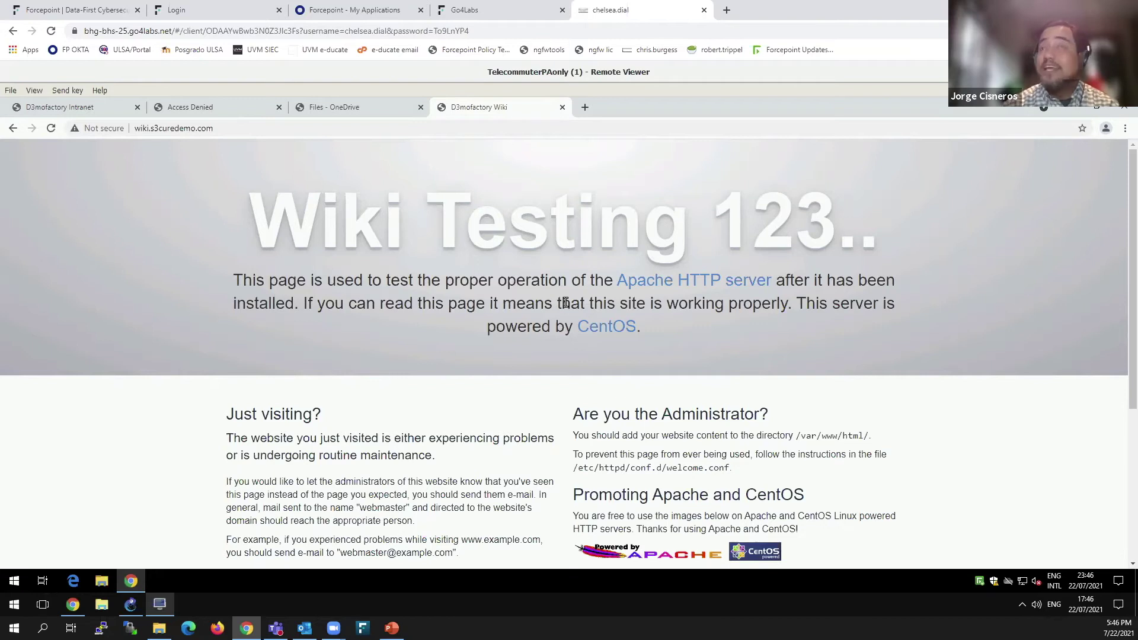
Switch to the Forcepoint Private Access console and review its dashboard and the access control rules of the Private Access policy
left_click(73, 610)
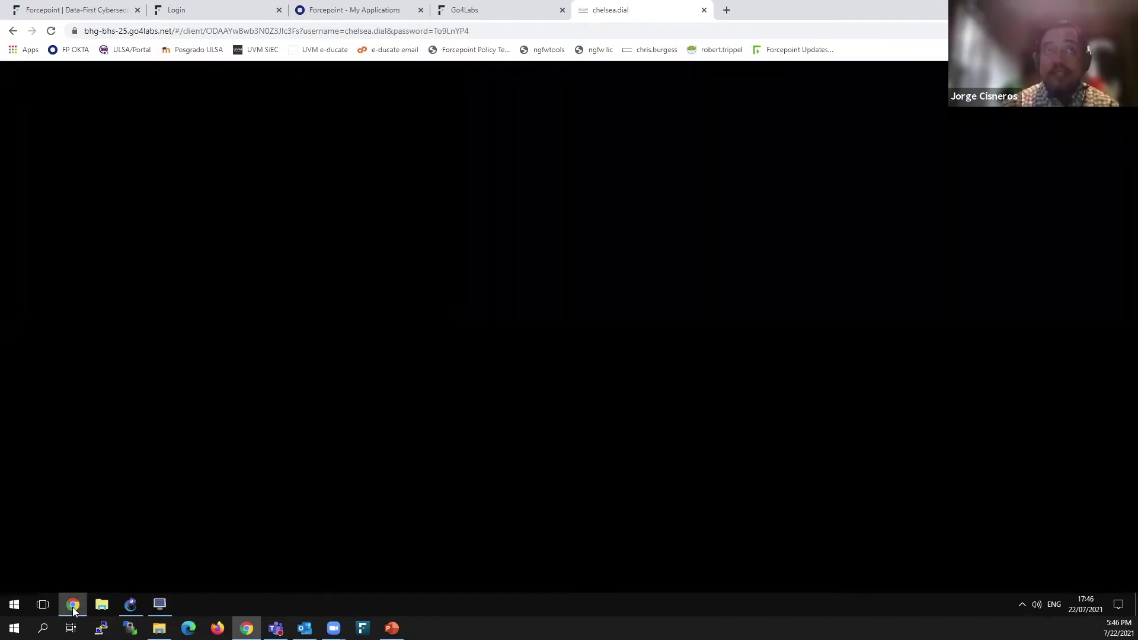
left_click(825, 428)
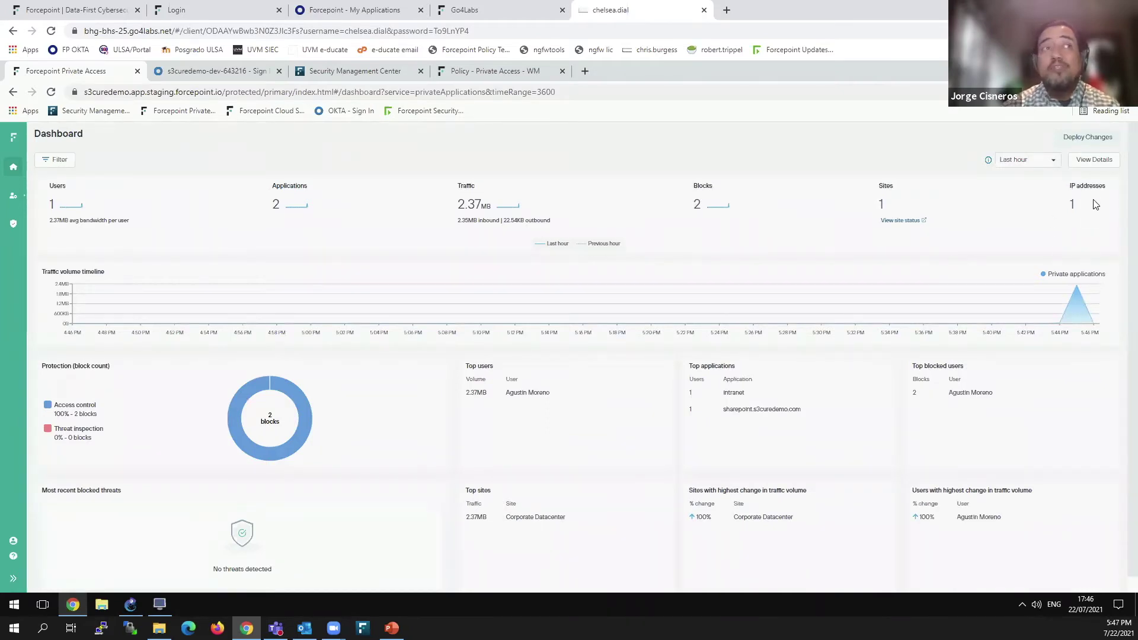
left_click(15, 225)
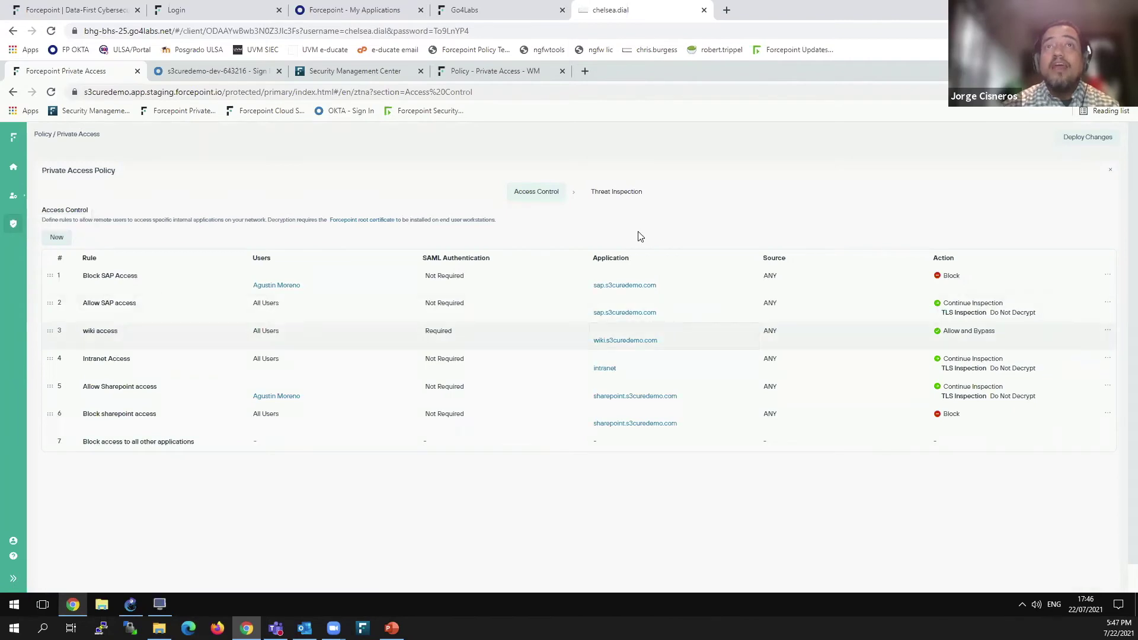
Examine the policy's threat inspection categories and their block levels, and return to the Private Access dashboard
left_click(625, 199)
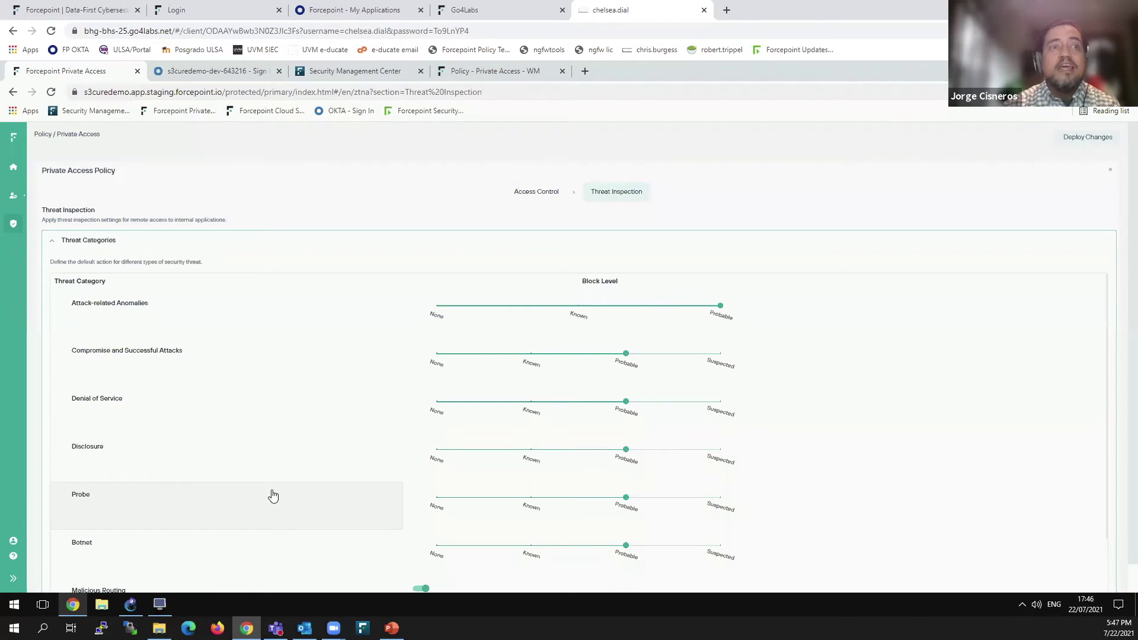
scroll(280, 495, "down", 3)
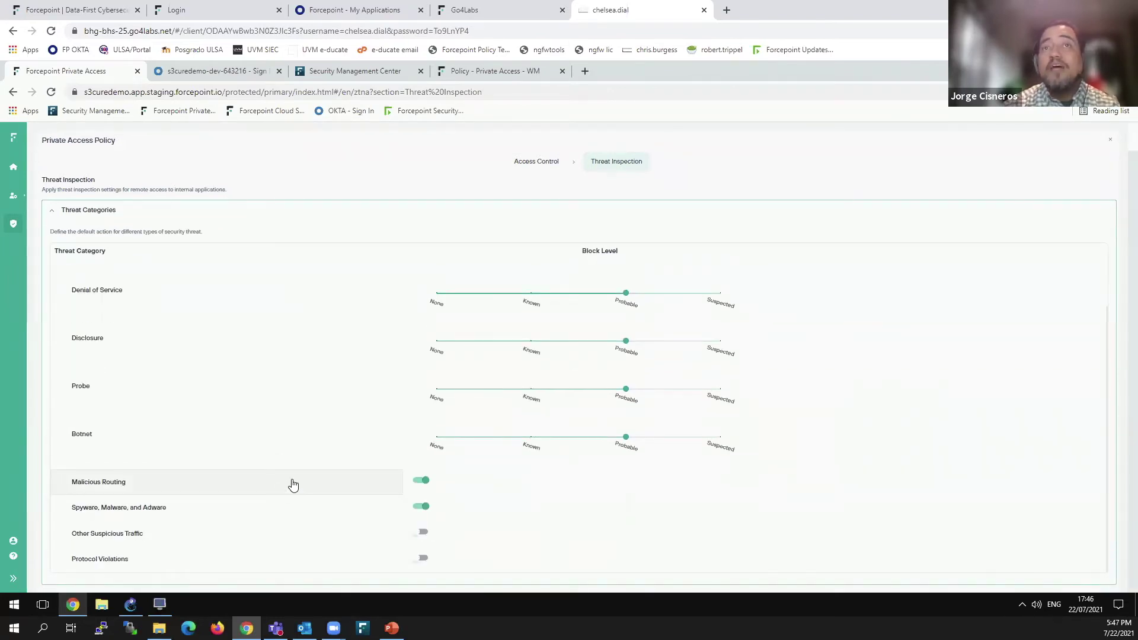
scroll(293, 484, "up", 3)
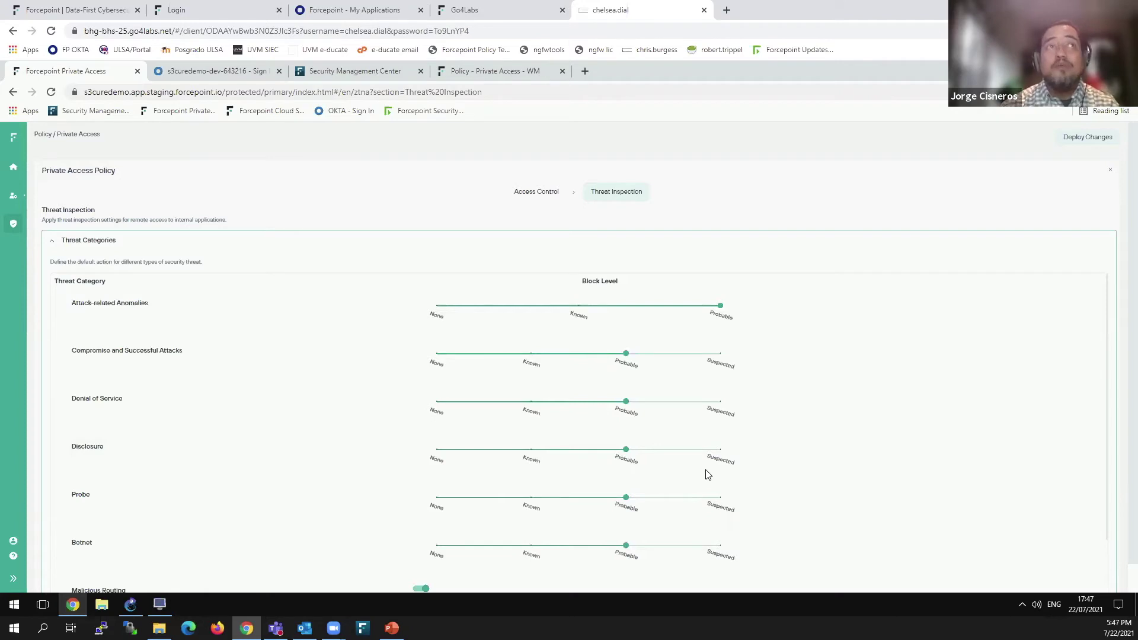
left_click(13, 170)
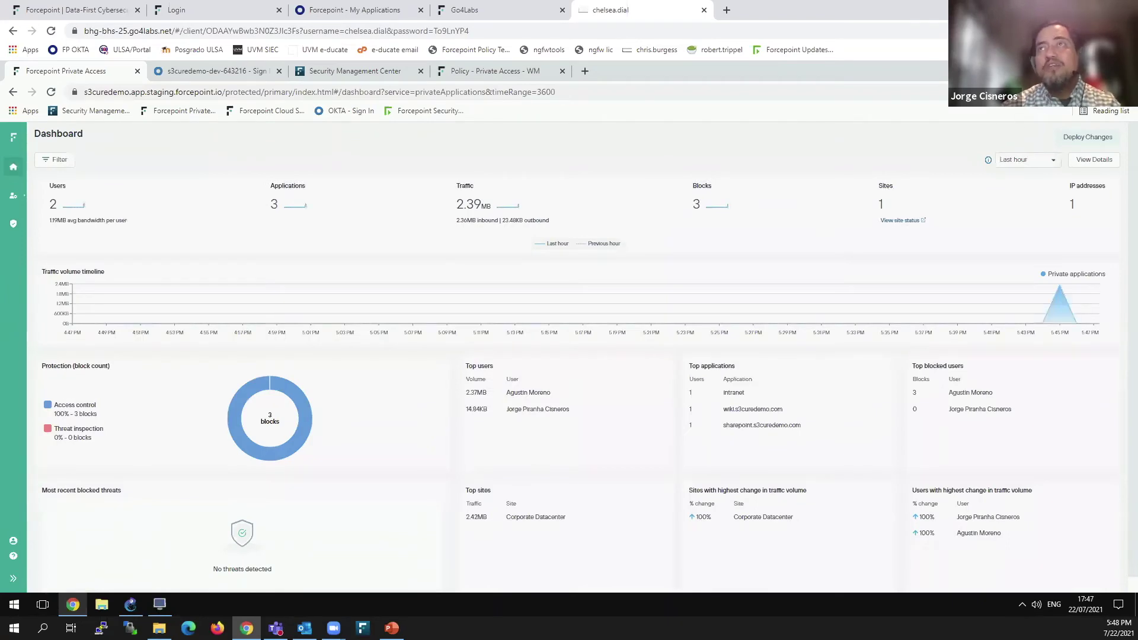
key("alt+Tab")
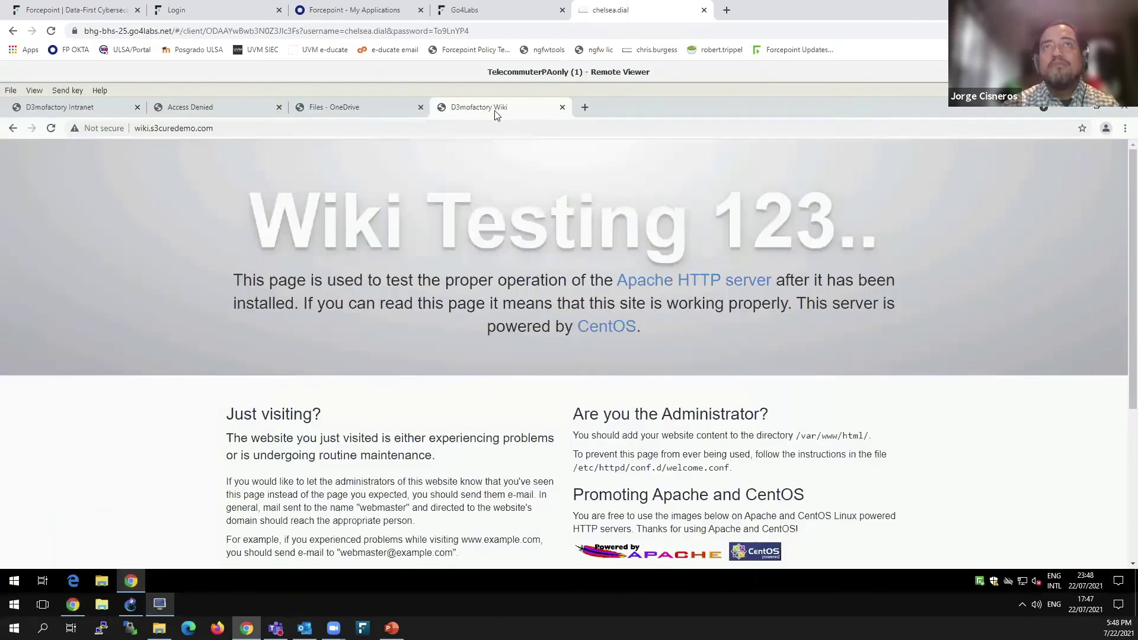
left_click(585, 107)
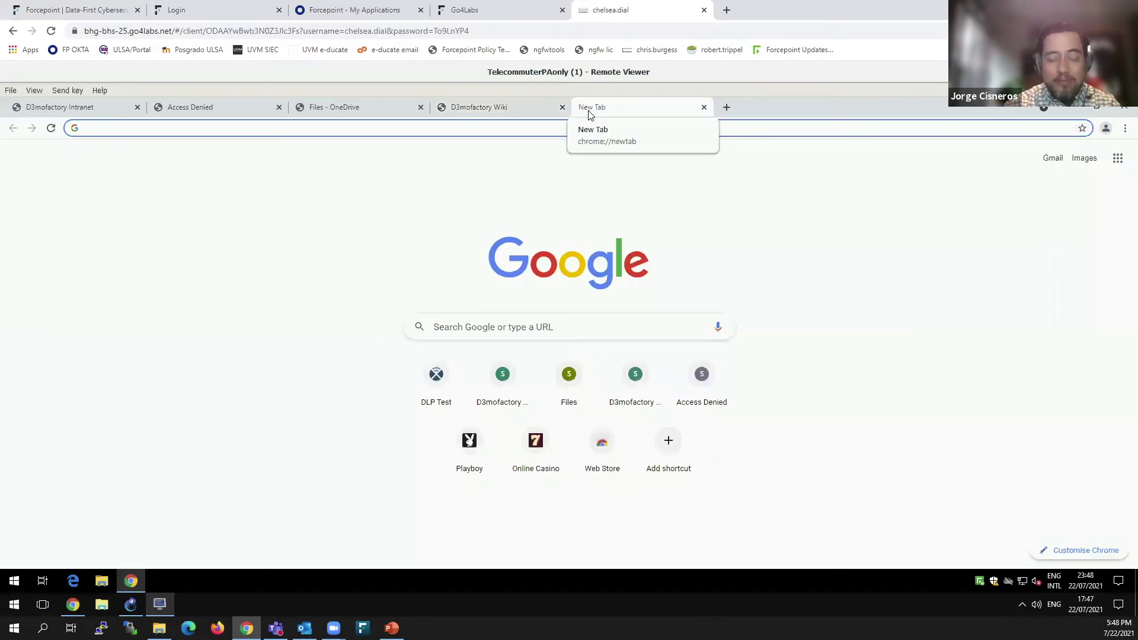
type("www.")
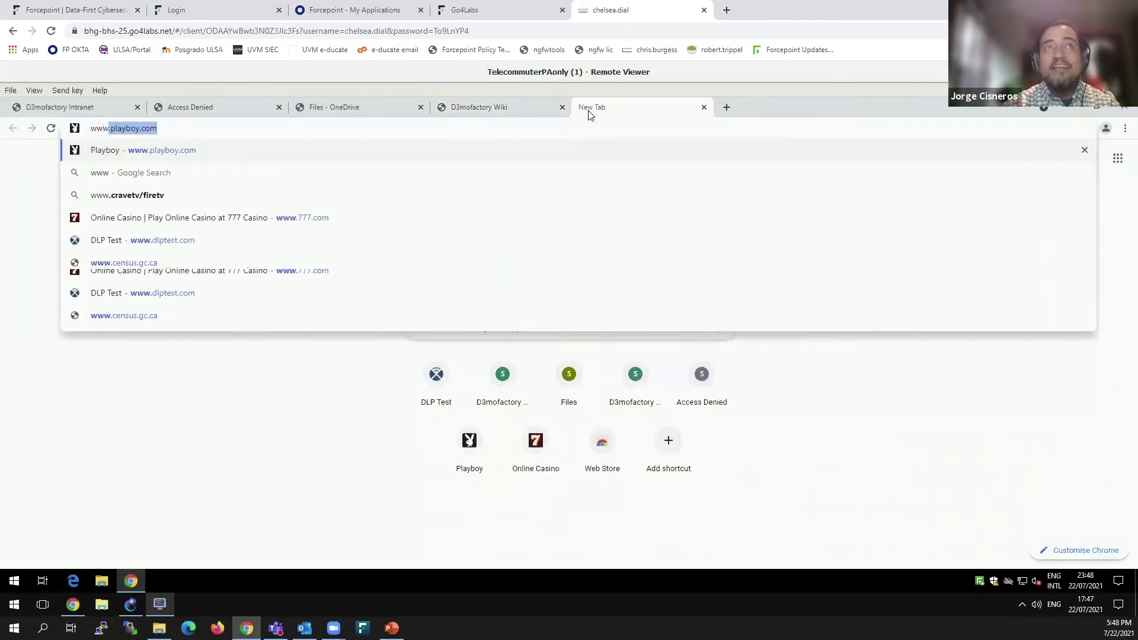
type("777.com")
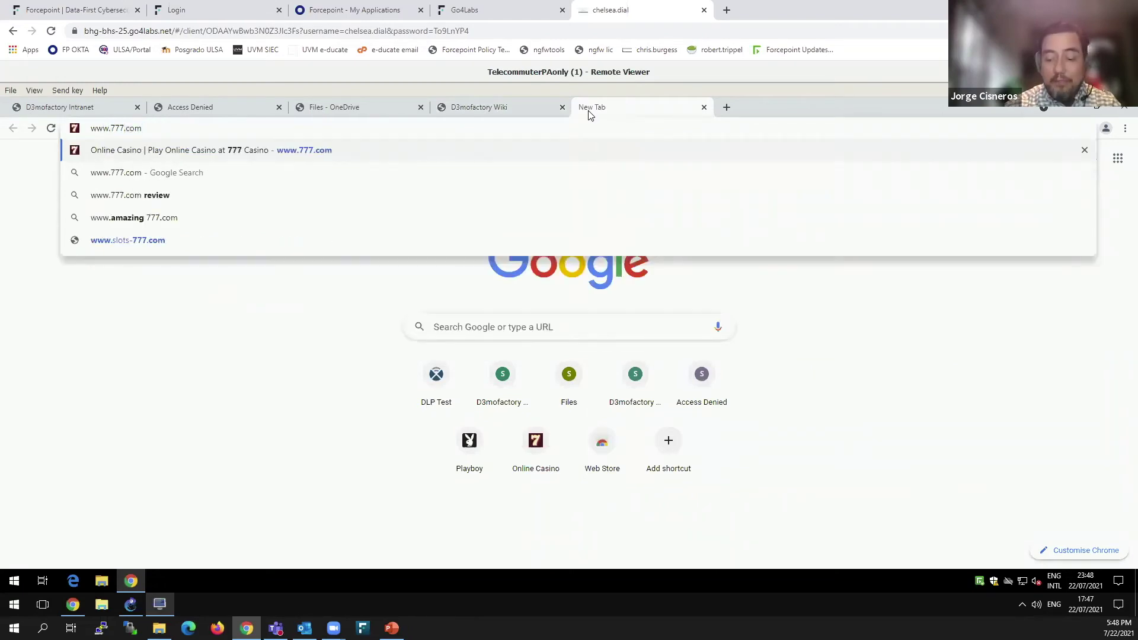
key("Return")
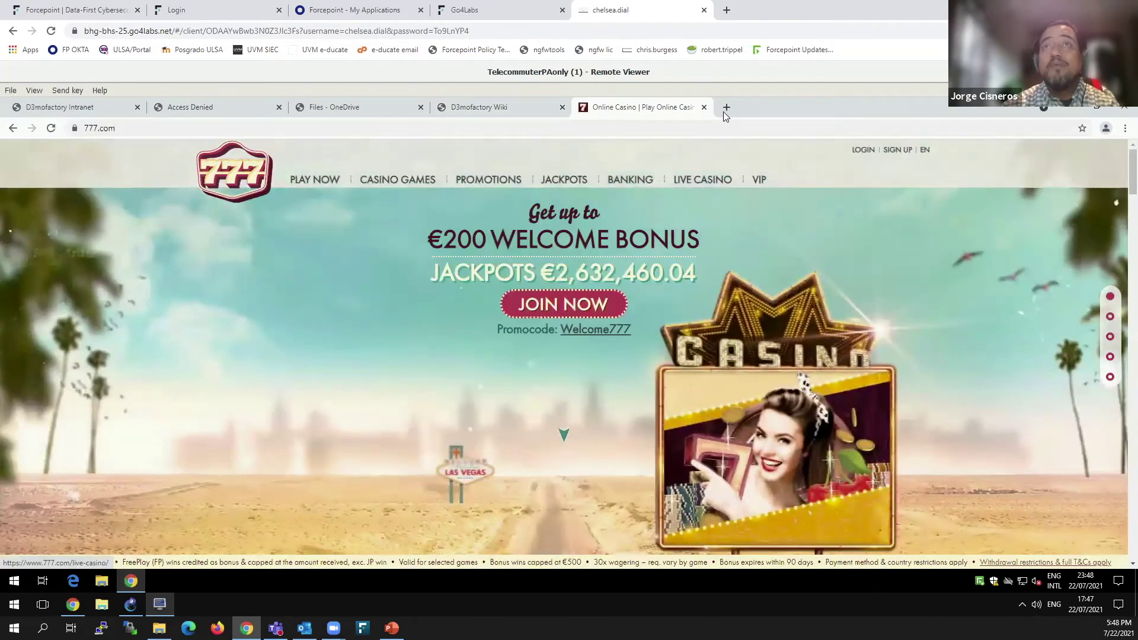
Open dlptest.com in another new tab of the remote desktop's browser
left_click(726, 108)
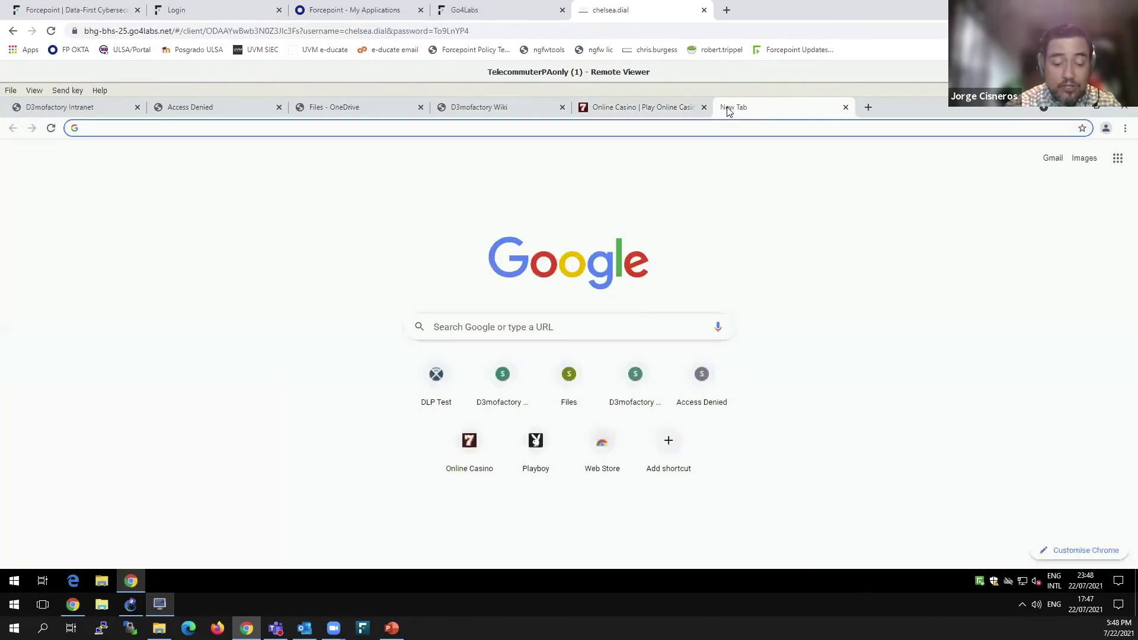
type("dlptest.com")
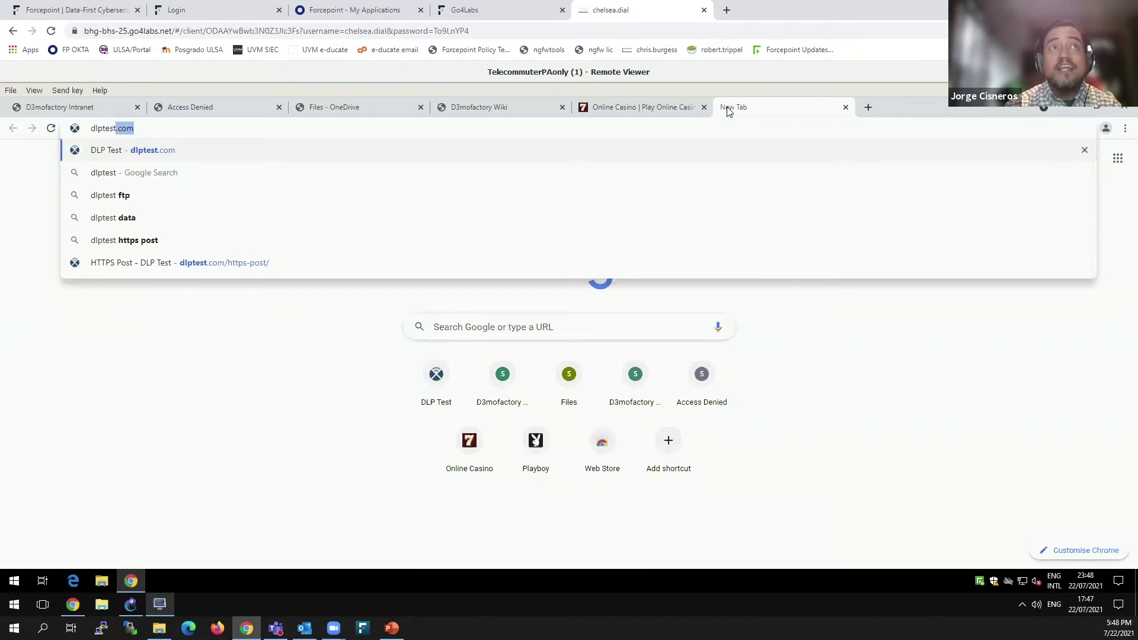
key("Return")
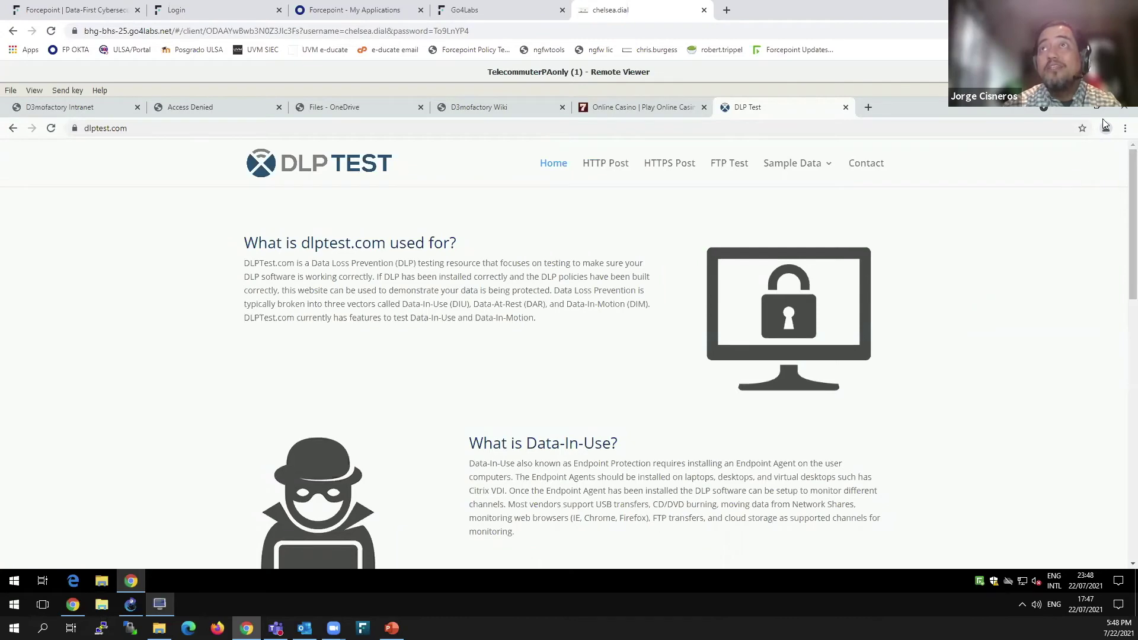
Close the TelecommuterPAonly remote viewer session and confirm ending it
key("alt+F4")
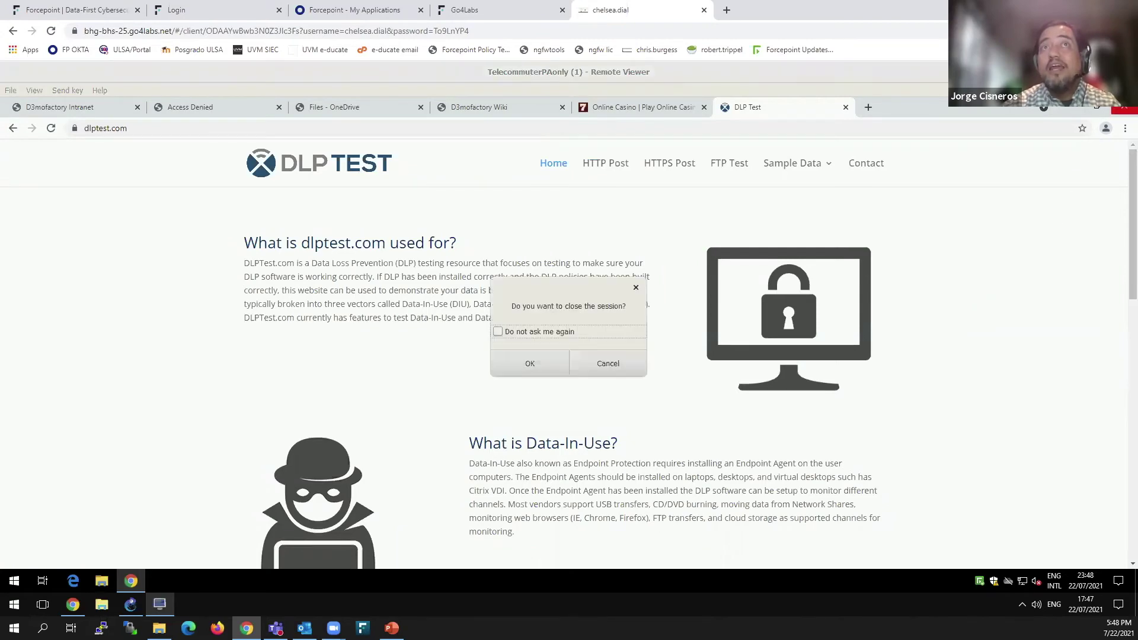
left_click(524, 364)
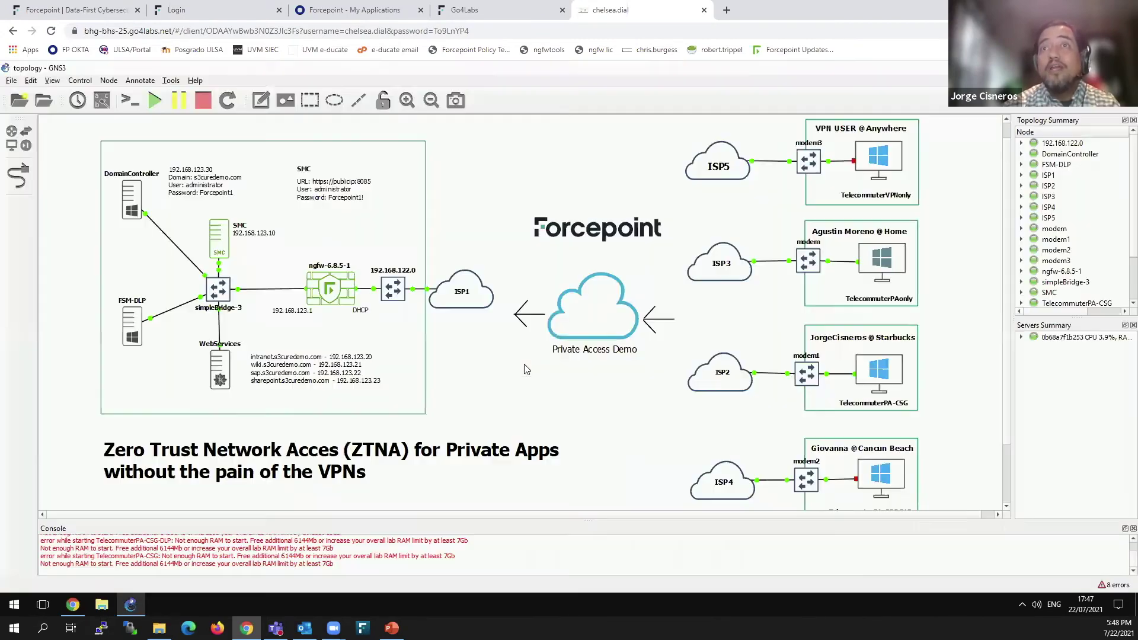
Stop the TelecommuterPAonly node in the topology and start the TelecommuterPA-CSG-DLP node
right_click(873, 263)
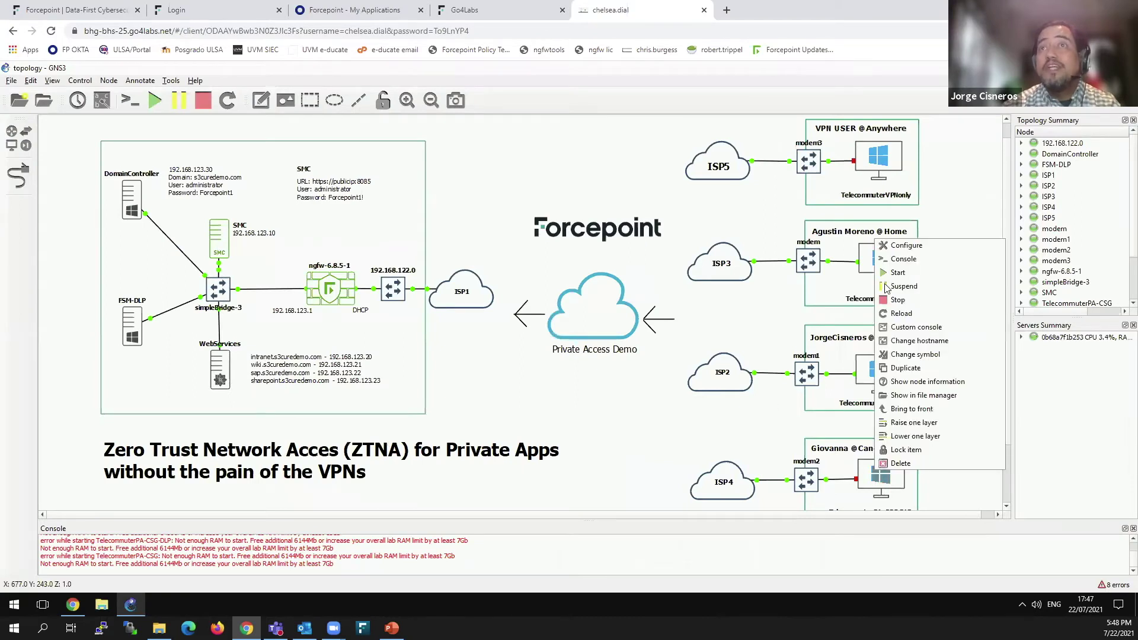
right_click(873, 262)
right_click(871, 262)
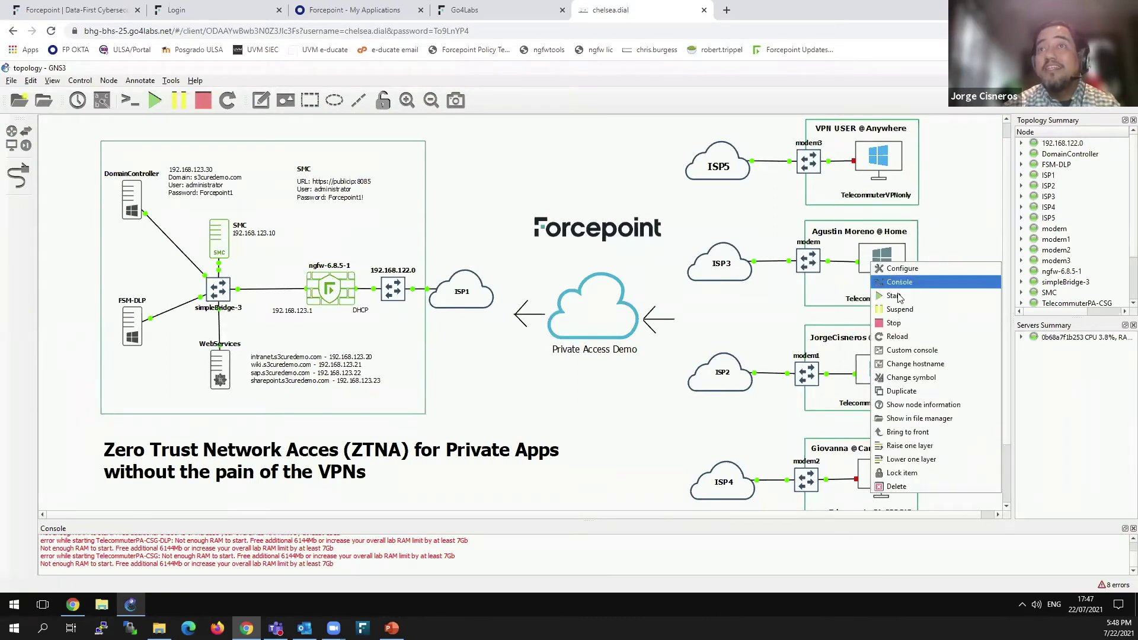
left_click(896, 323)
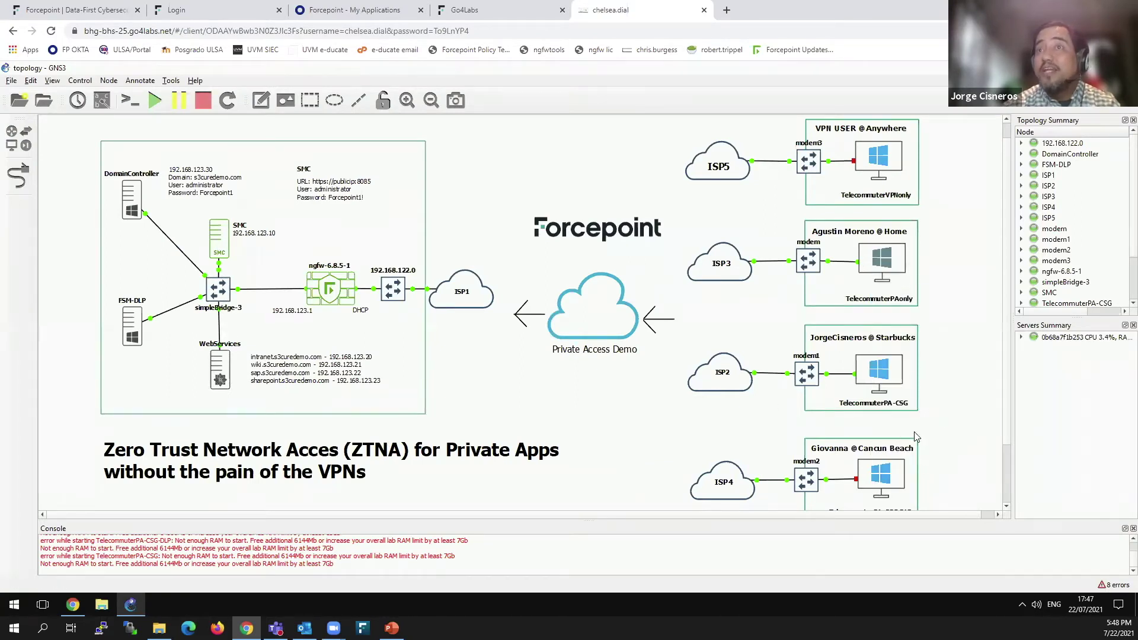
right_click(888, 472)
left_click(925, 271)
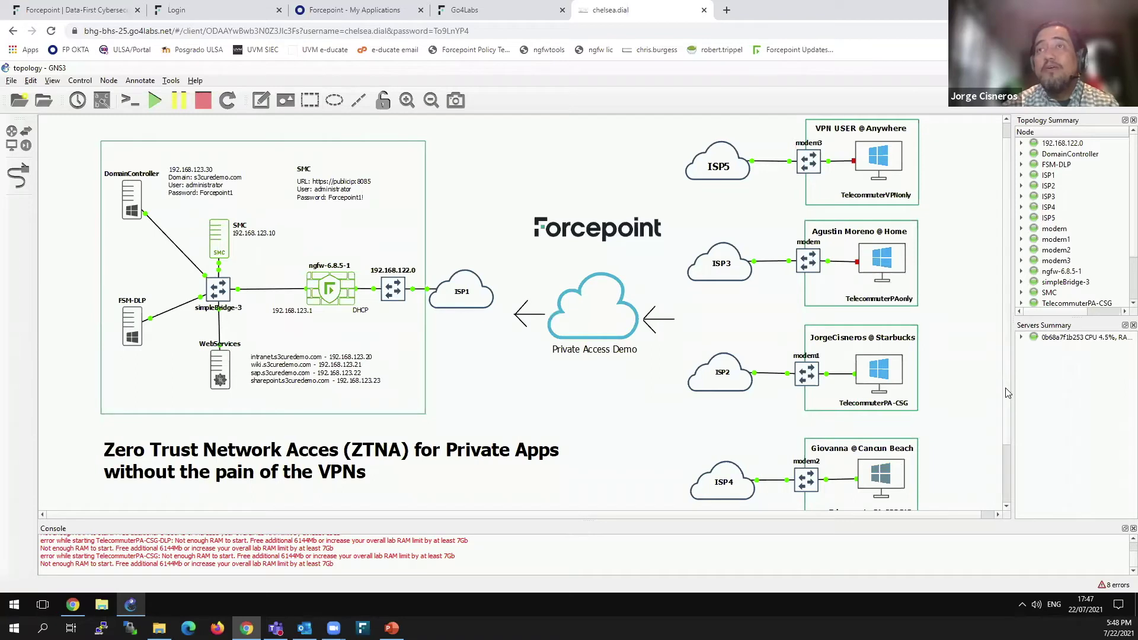
Open the TelecommuterPA-CSG-DLP node's console, maximize the remote viewer and sign in to Windows with the account password
scroll(1005, 400, "down", 3)
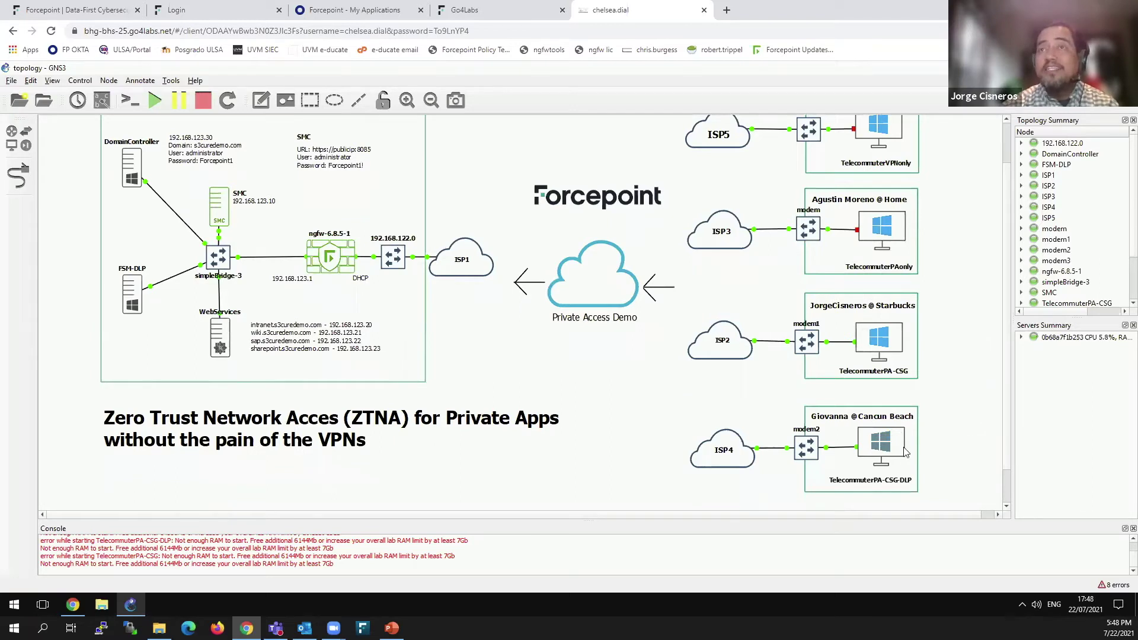
right_click(886, 218)
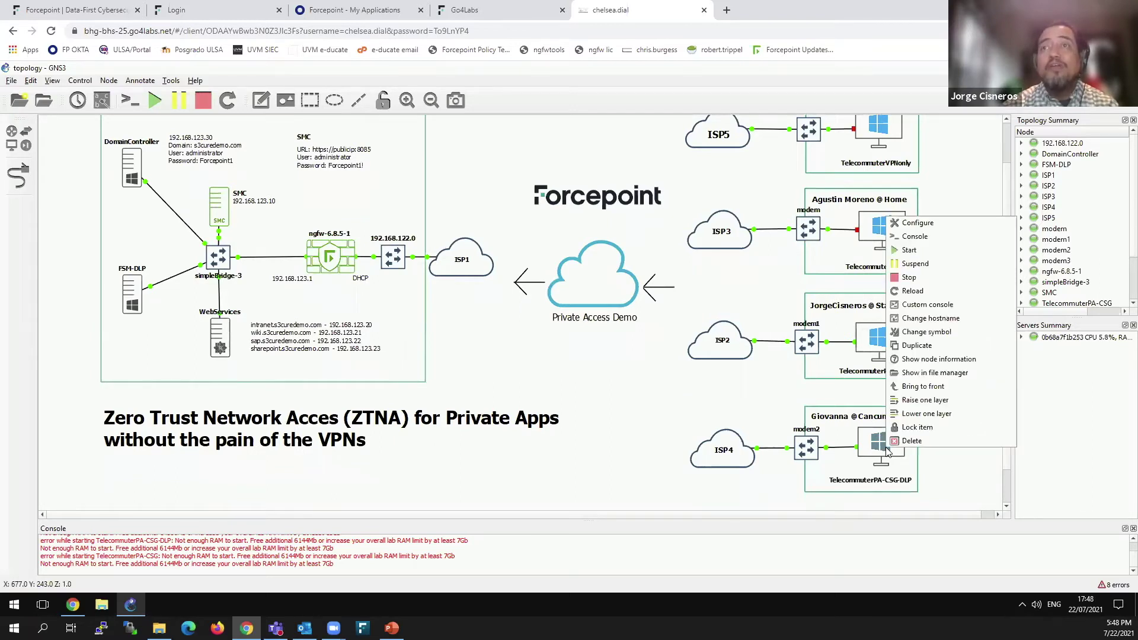
left_click(924, 239)
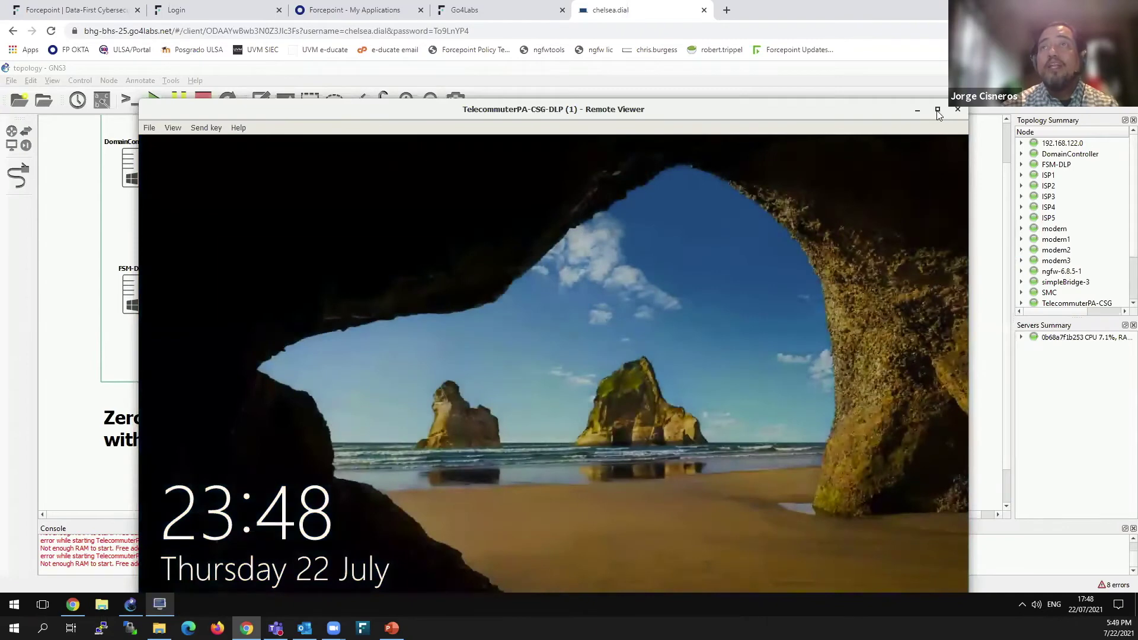
left_click(938, 111)
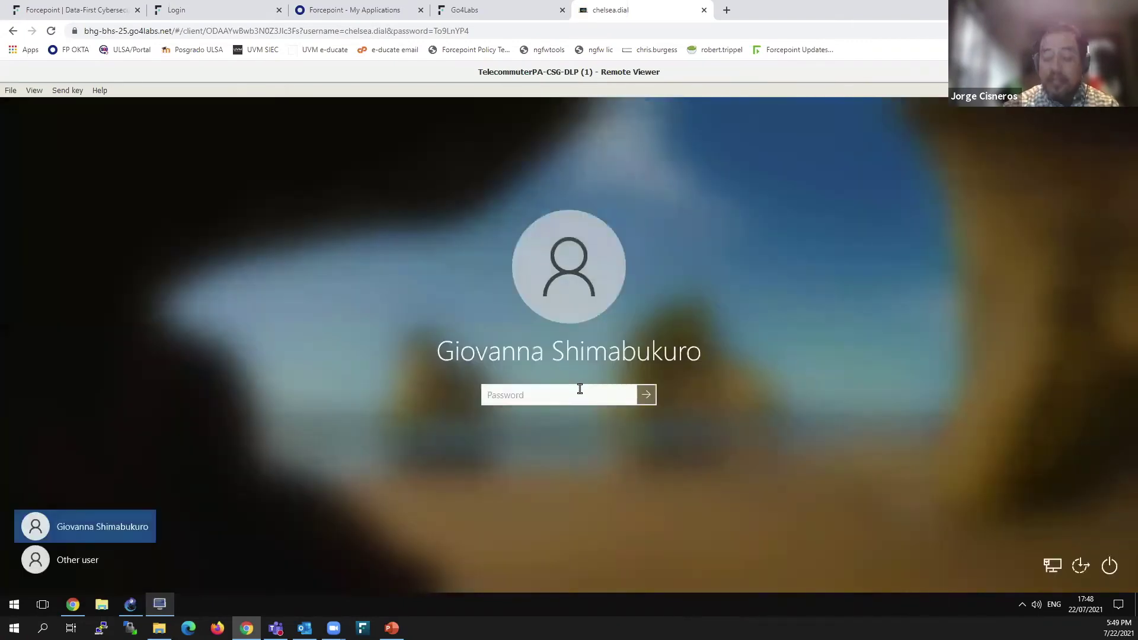
type("••••••••••")
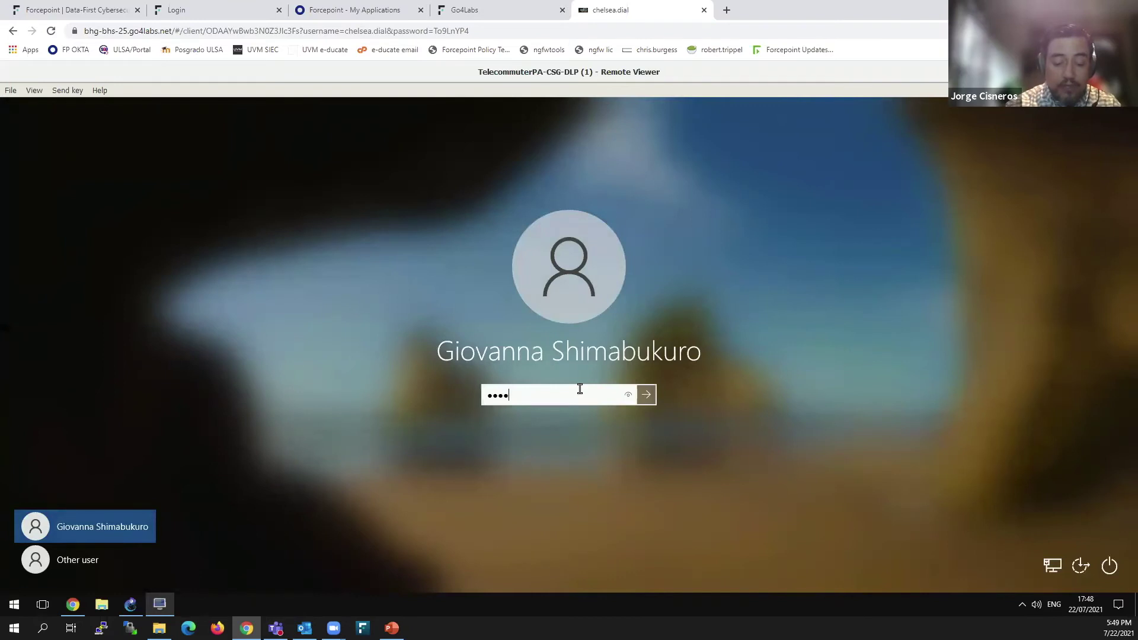
key("Return")
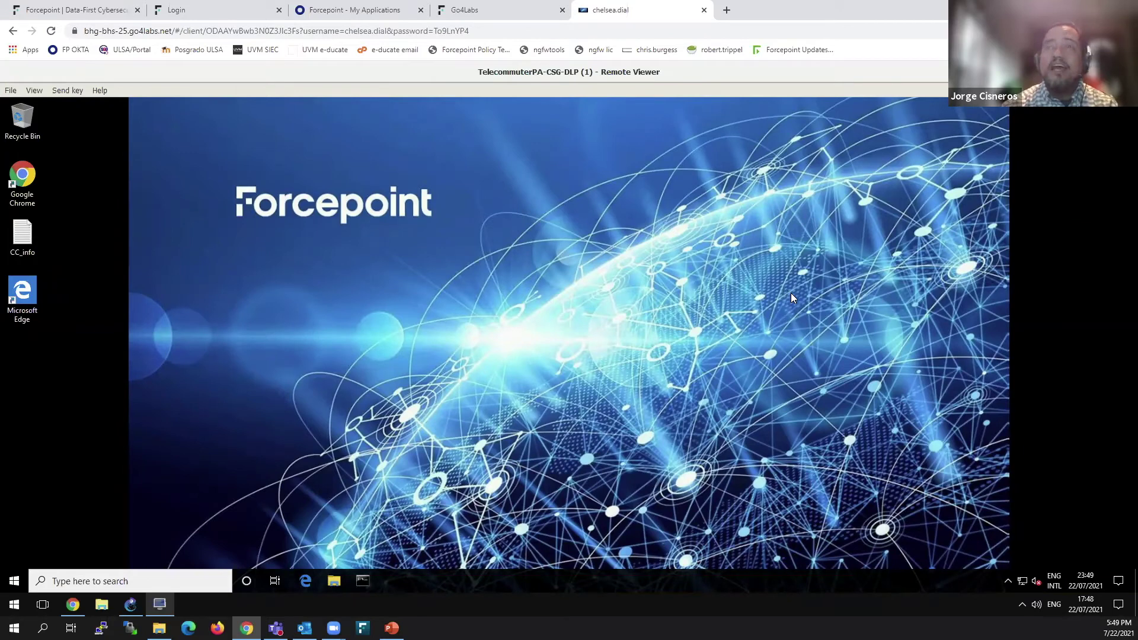
Check the options offered by the Forcepoint endpoint agent running on the remote desktop, and dismiss them
left_click(1009, 581)
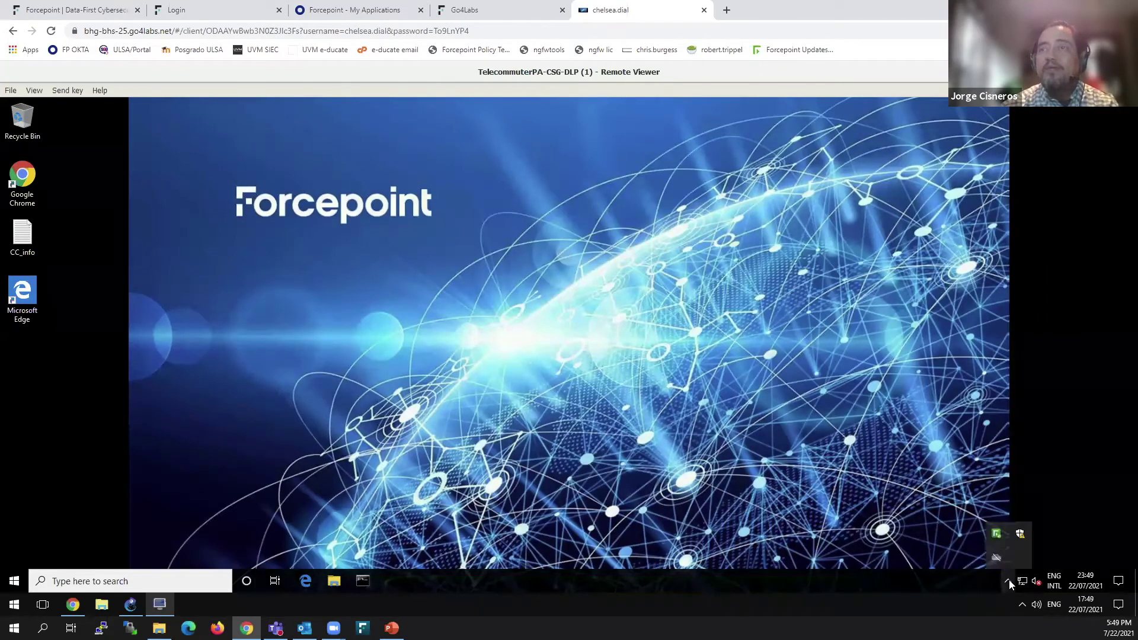
right_click(996, 535)
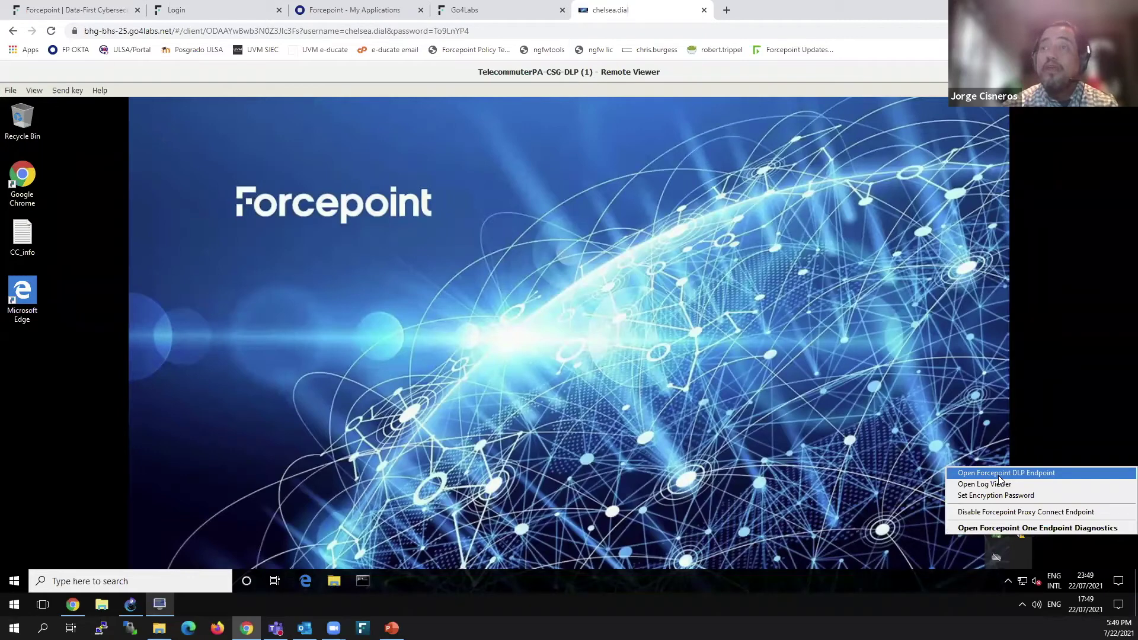
left_click(993, 435)
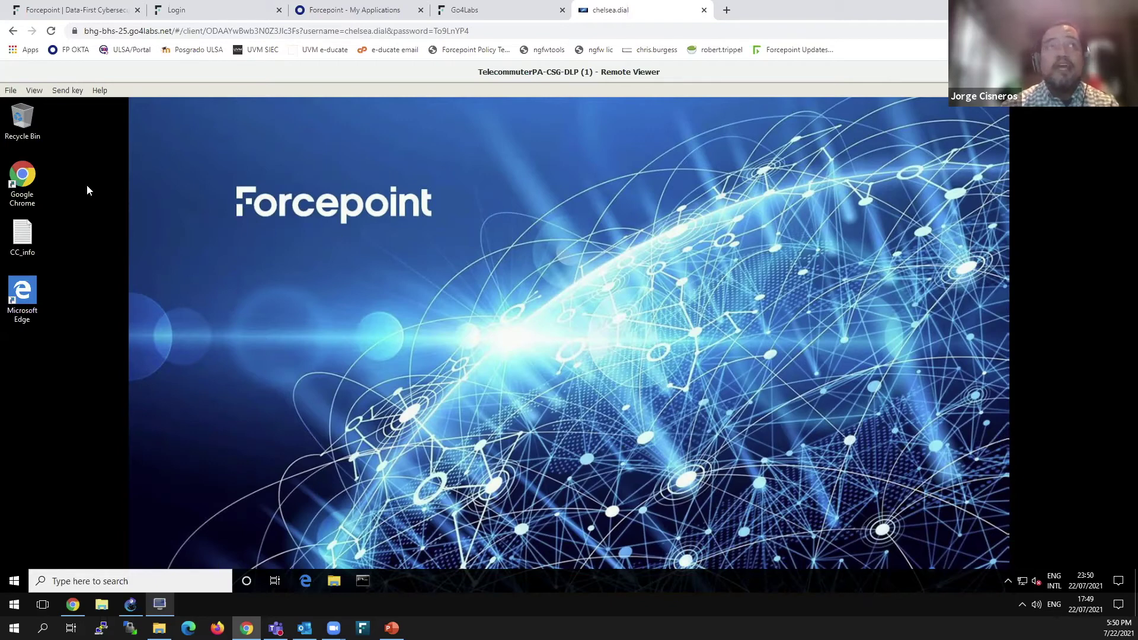
Launch Google Chrome on the remote desktop and open intranet.s3curedemo.com
left_click(27, 178)
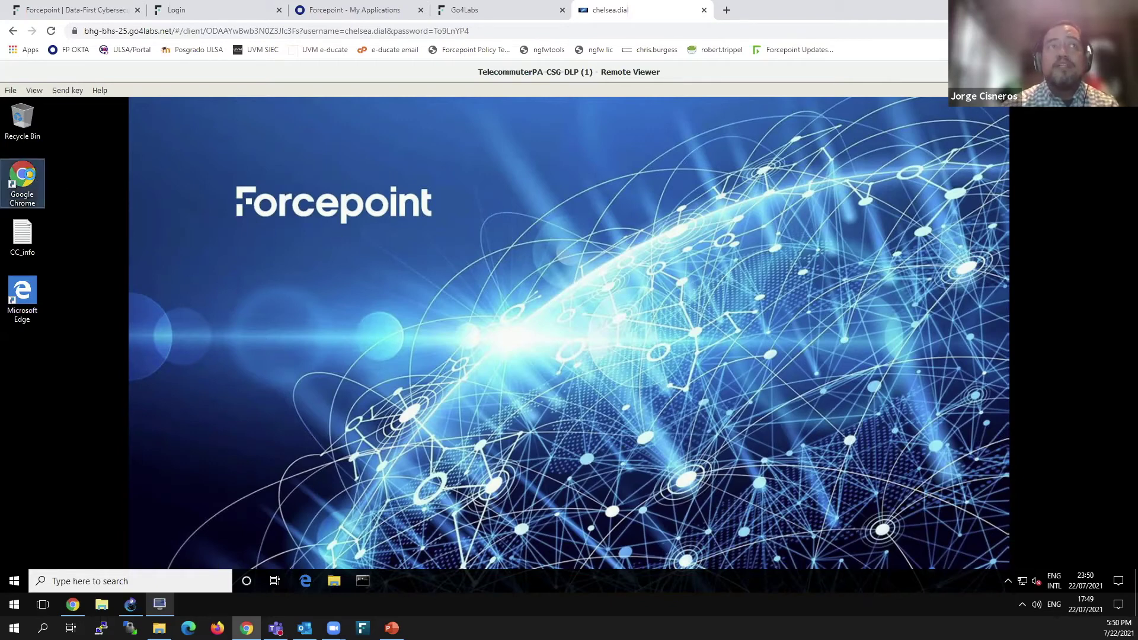
right_click(29, 178)
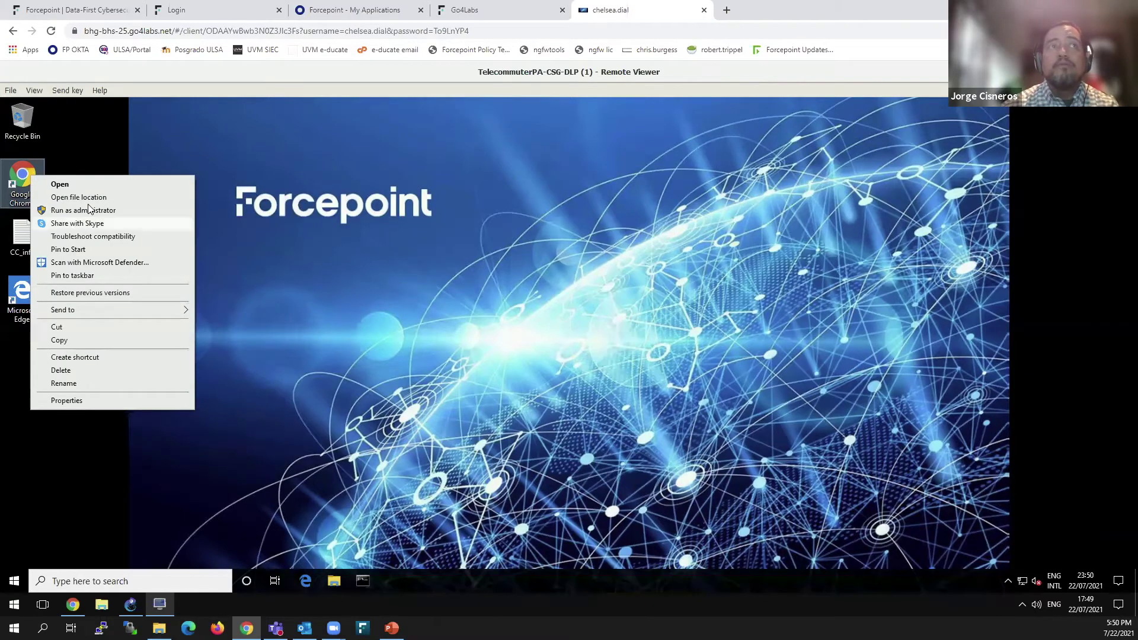
left_click(14, 179)
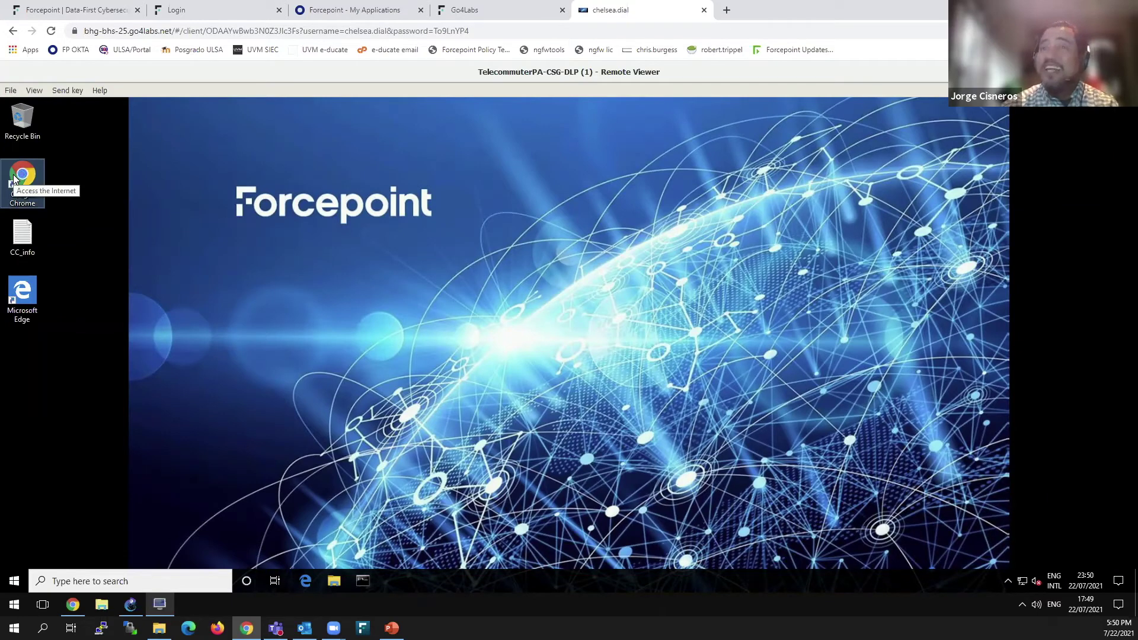
double_click(14, 179)
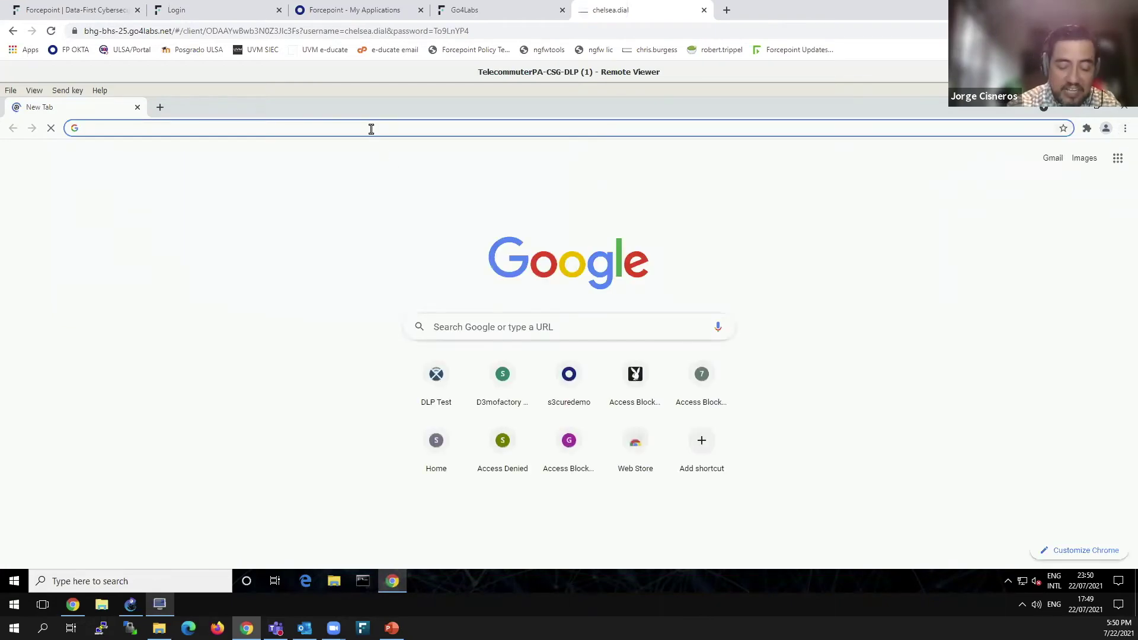
type("intranet.s3curedemo.com")
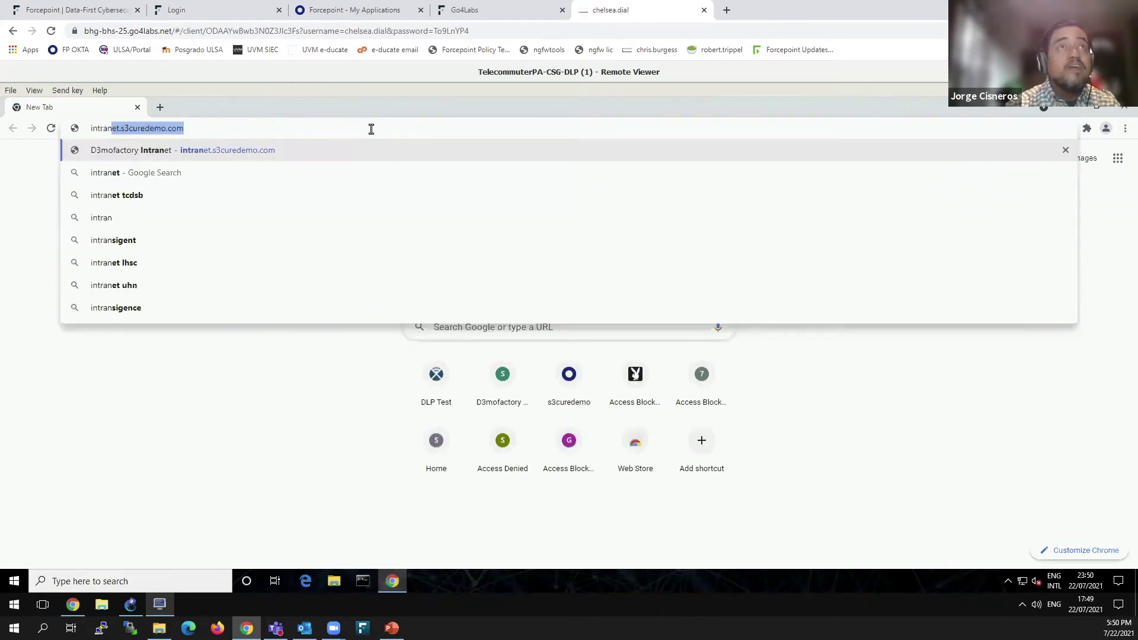
key("Return")
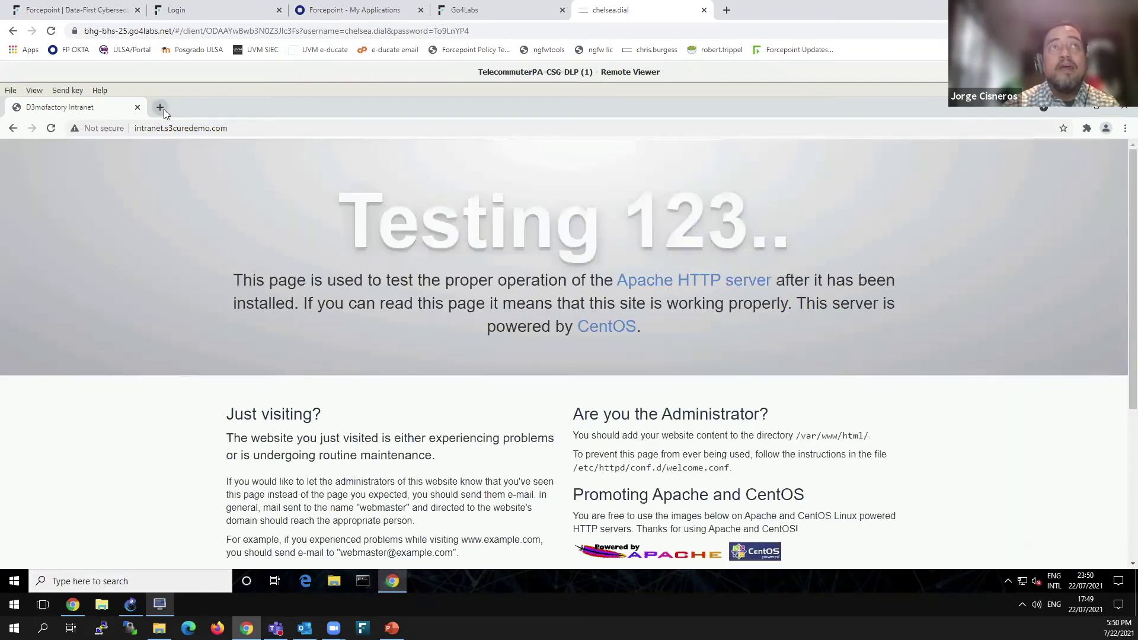
Open the wiki private site in a new tab and try to sign in to Okta with the prefilled credentials
left_click(160, 108)
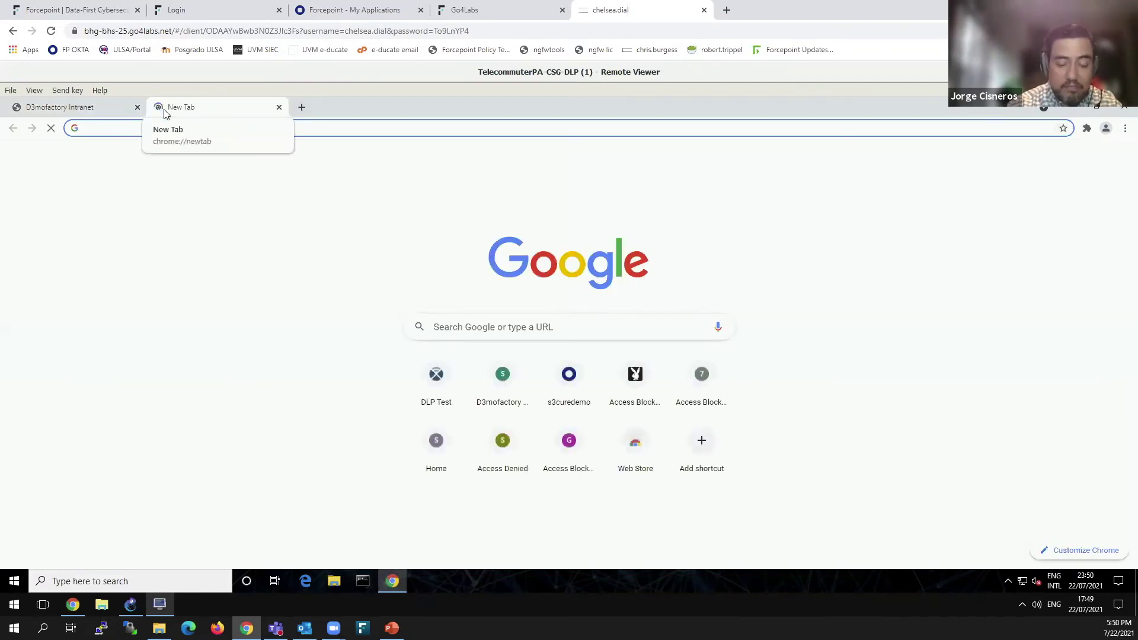
type("wiki")
key("Return")
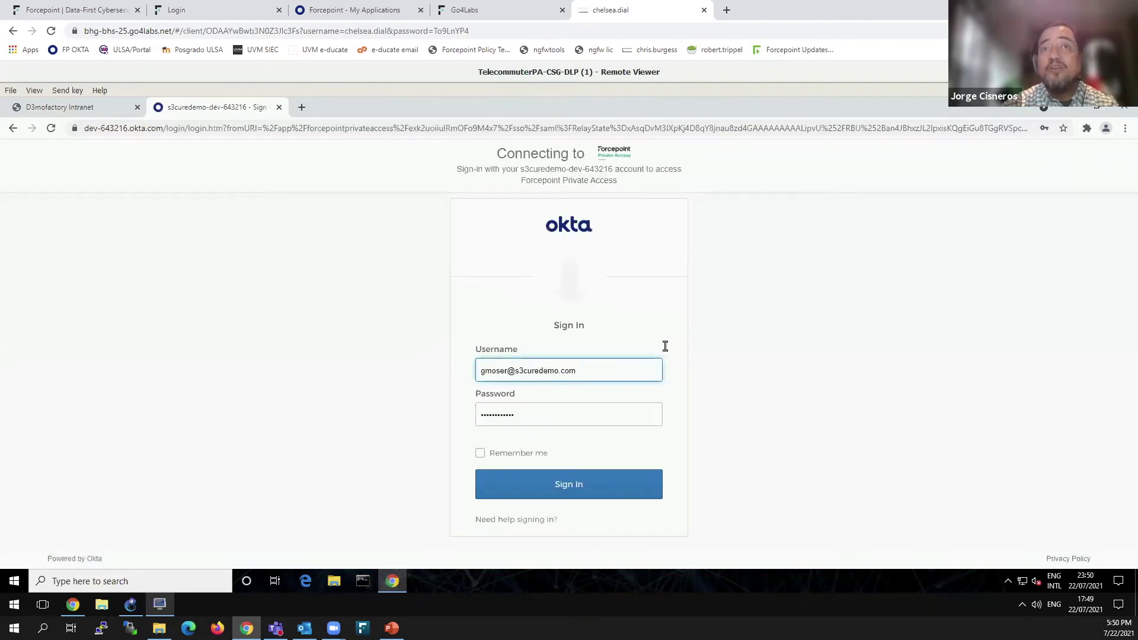
left_click(572, 491)
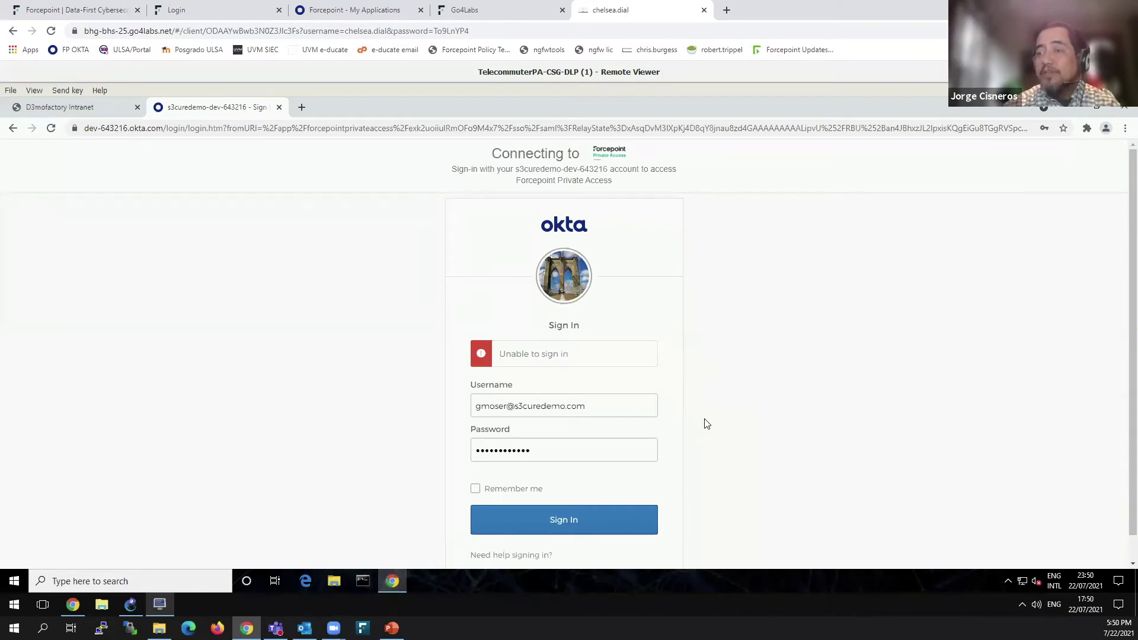
left_click(302, 109)
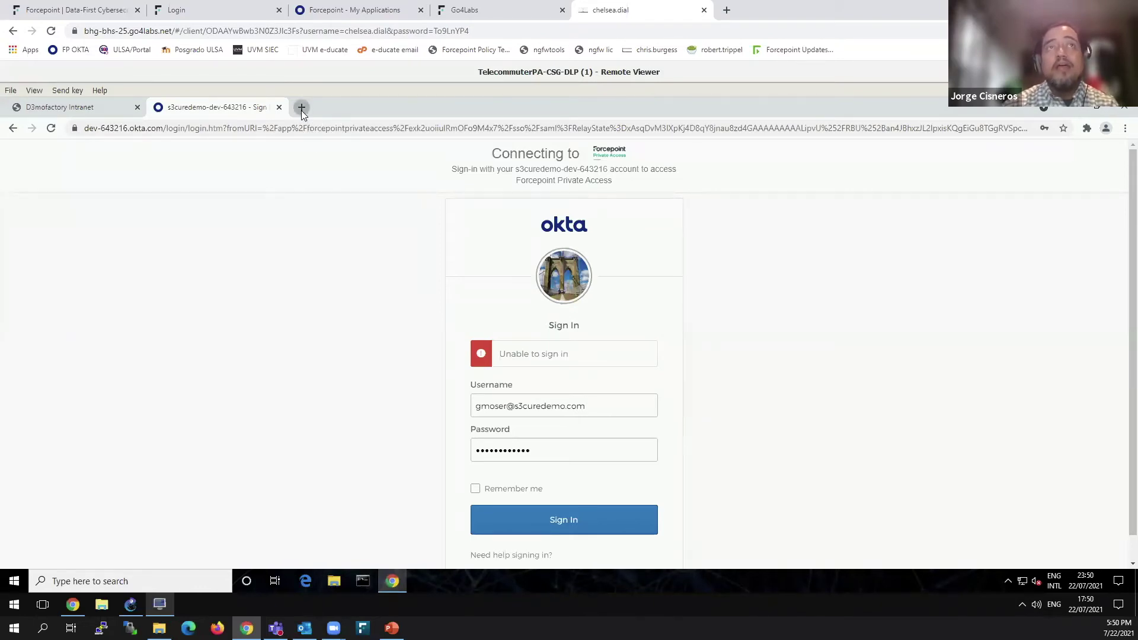
type("www.")
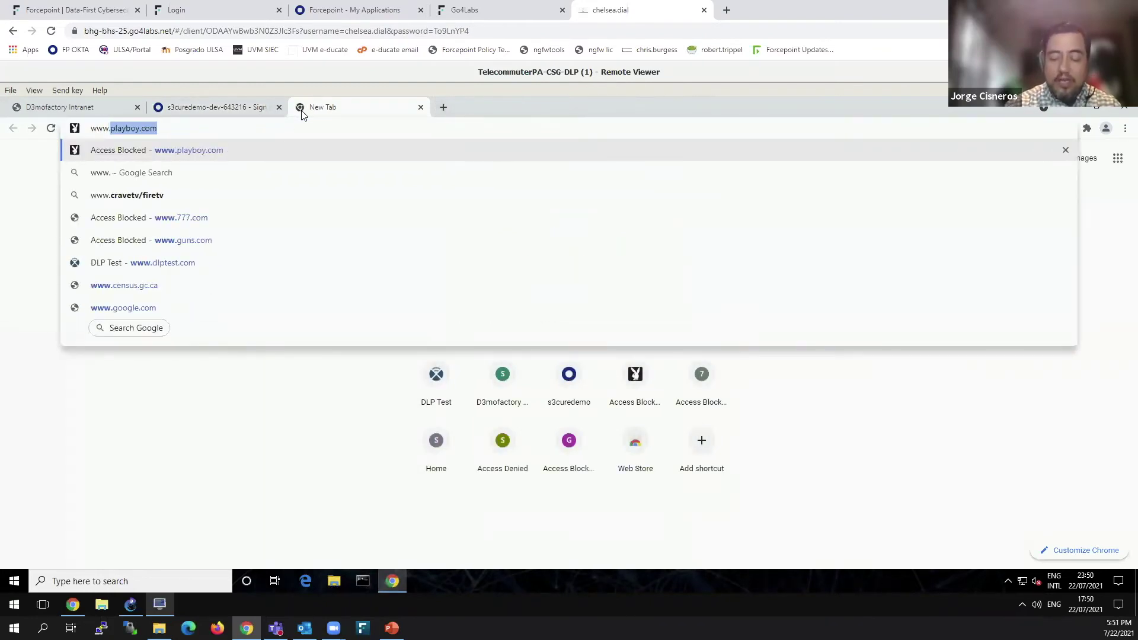
key("Return")
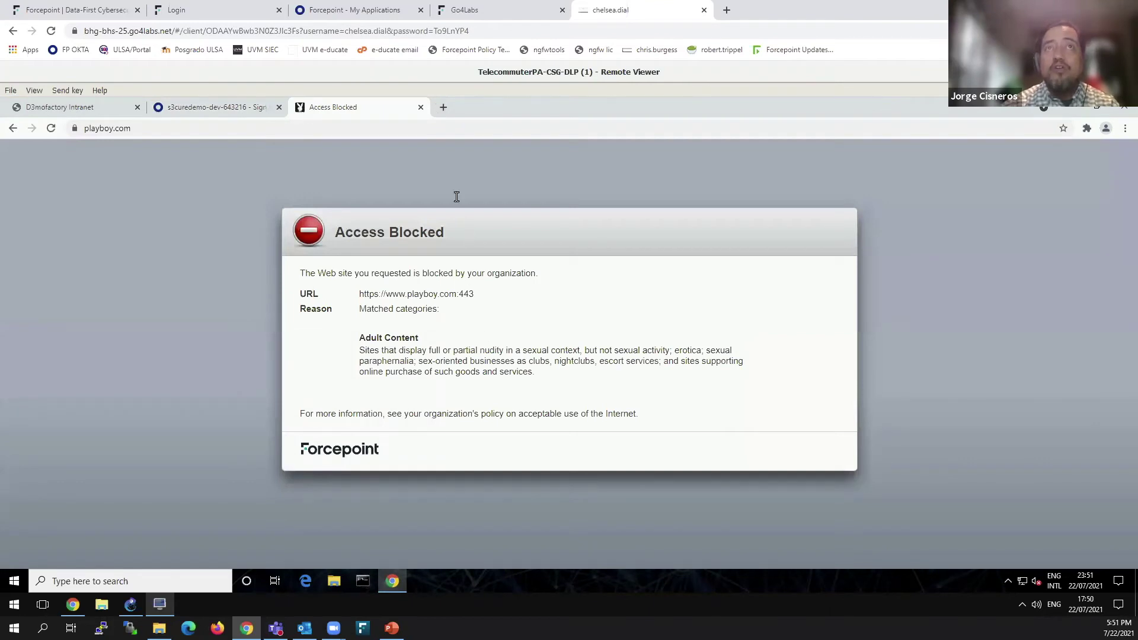
left_click(441, 109)
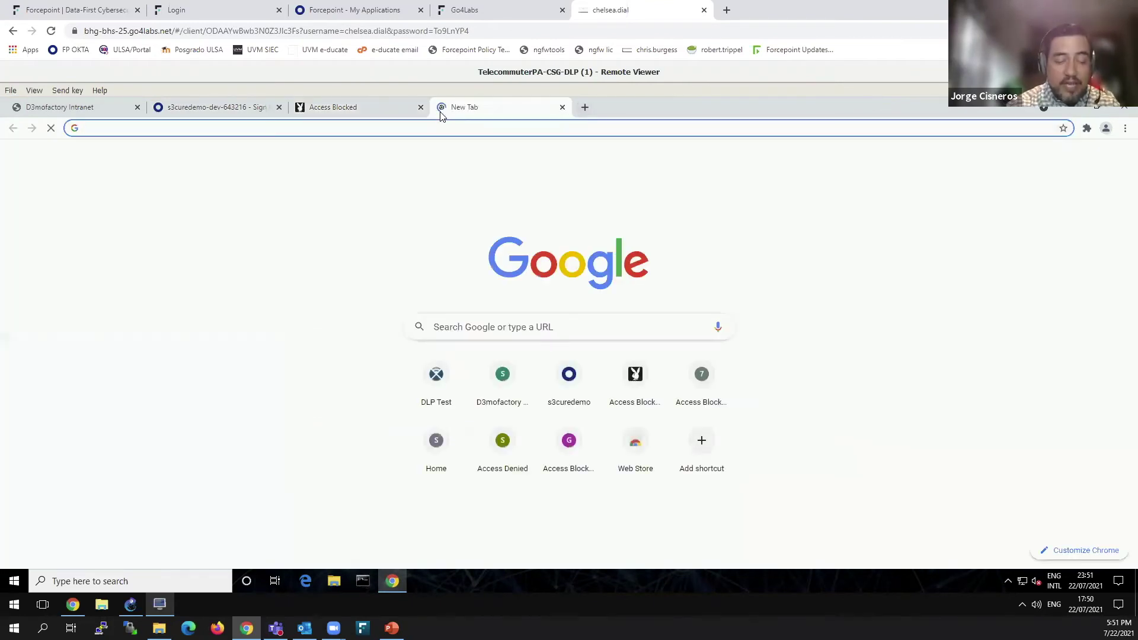
type("www.77")
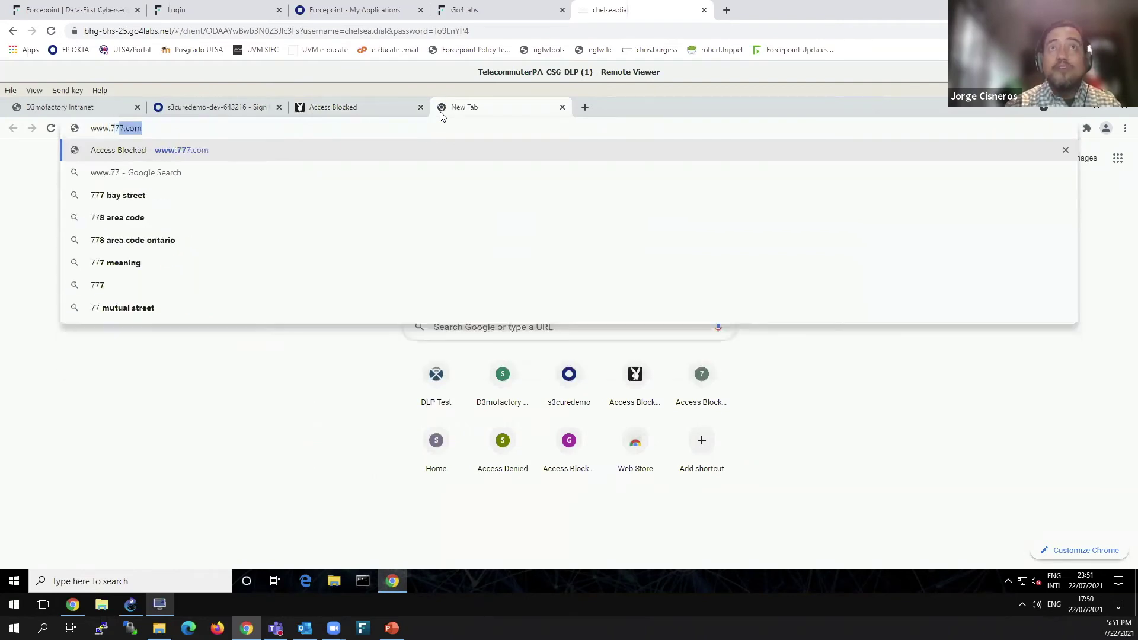
key("Return")
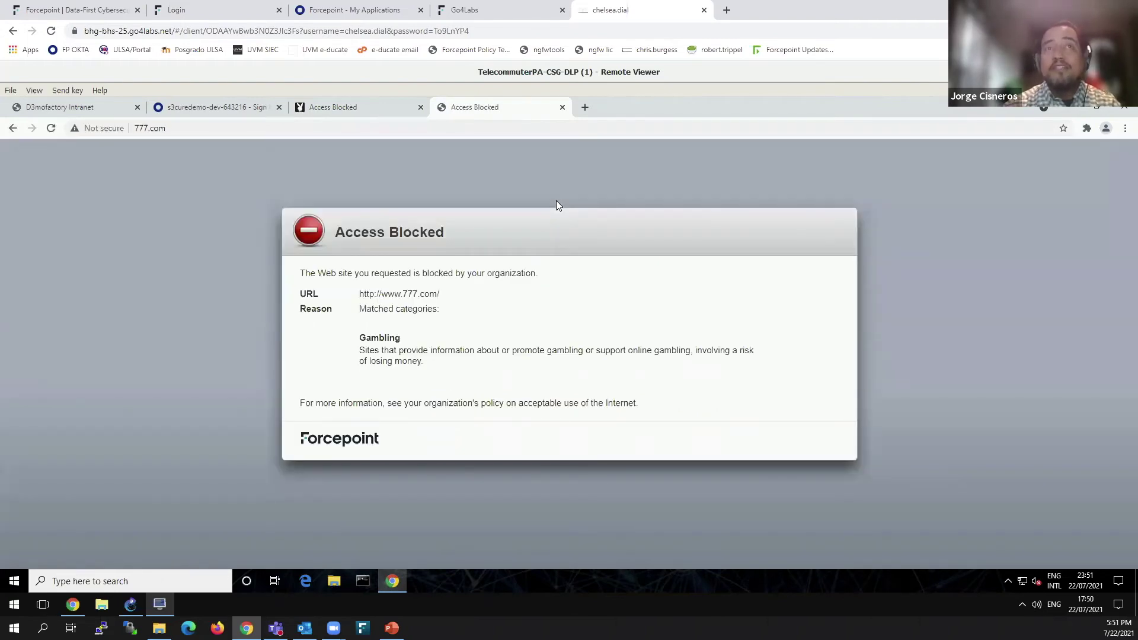
Open dlptest.com in another new tab and go to its HTTPS Post test page
left_click(585, 108)
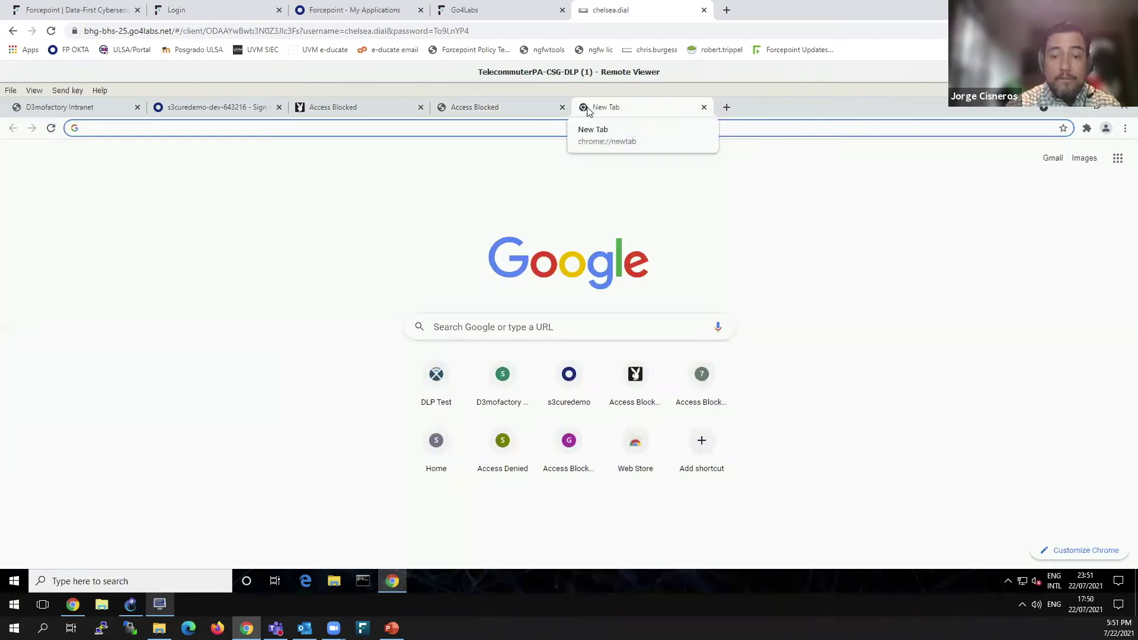
type("dlptest.com")
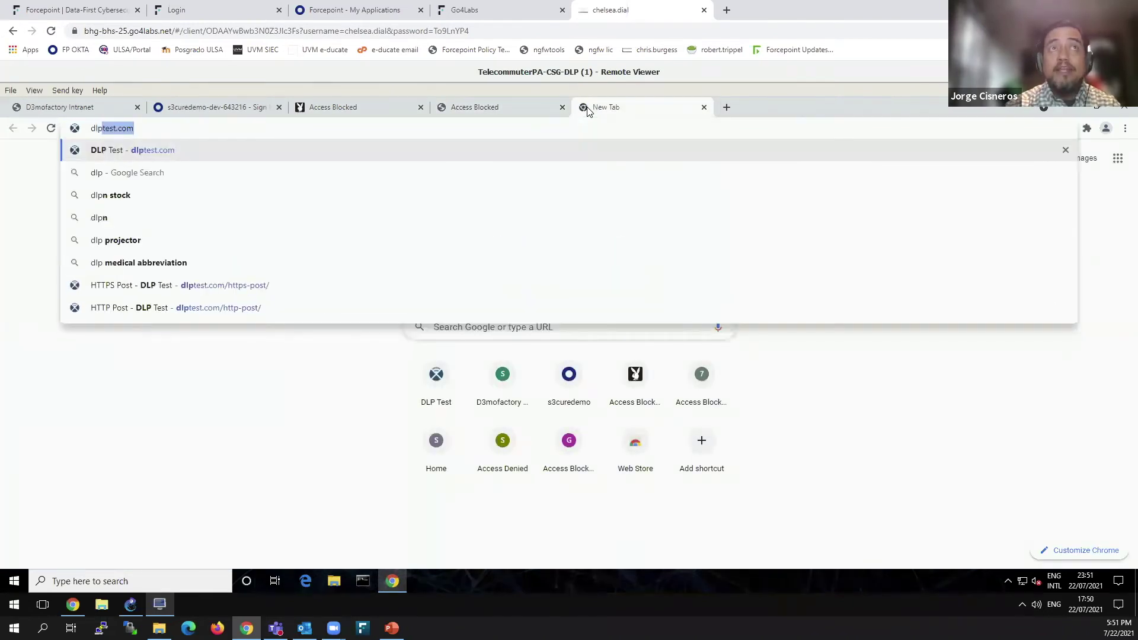
key("Return")
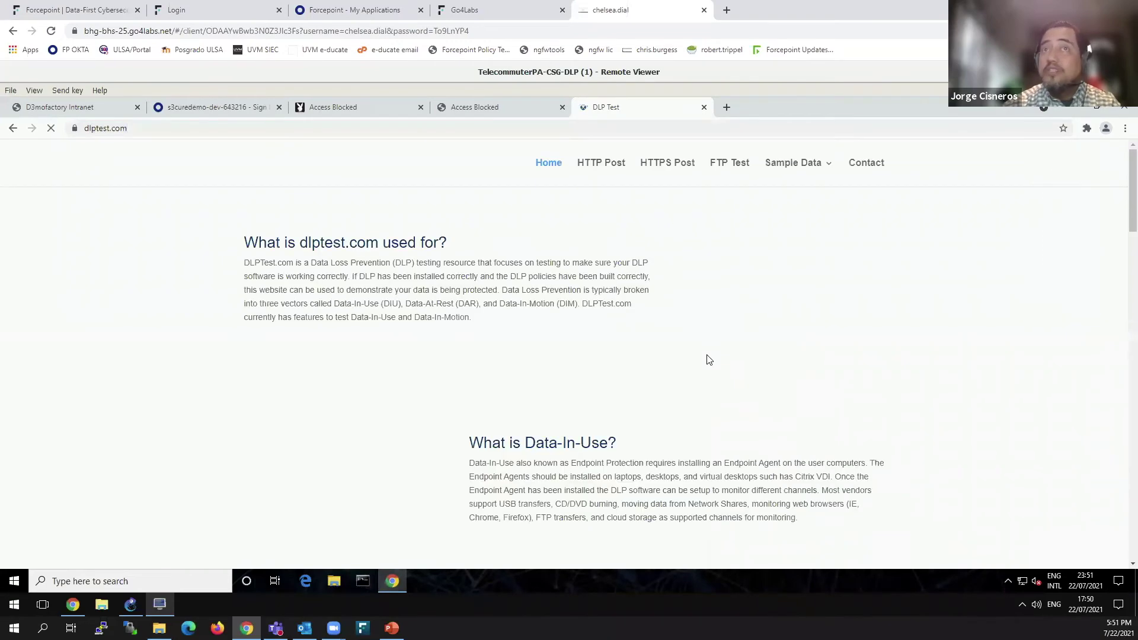
left_click(672, 166)
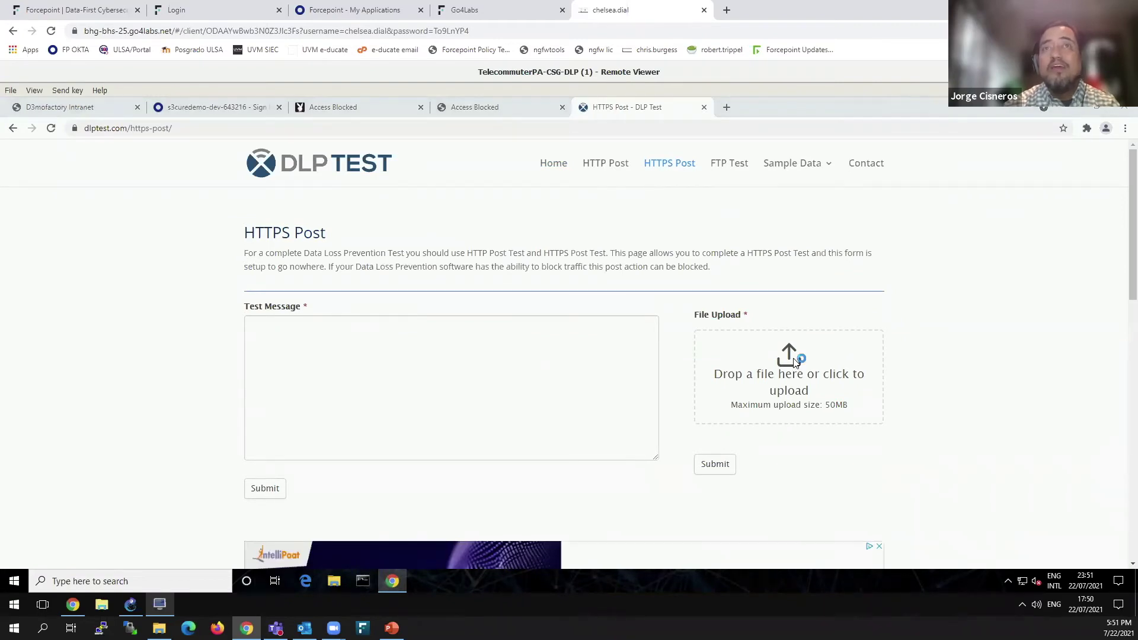
Try to upload the CC_info file from the desktop to the HTTPS Post form, and dismiss the endpoint notification
left_click(795, 363)
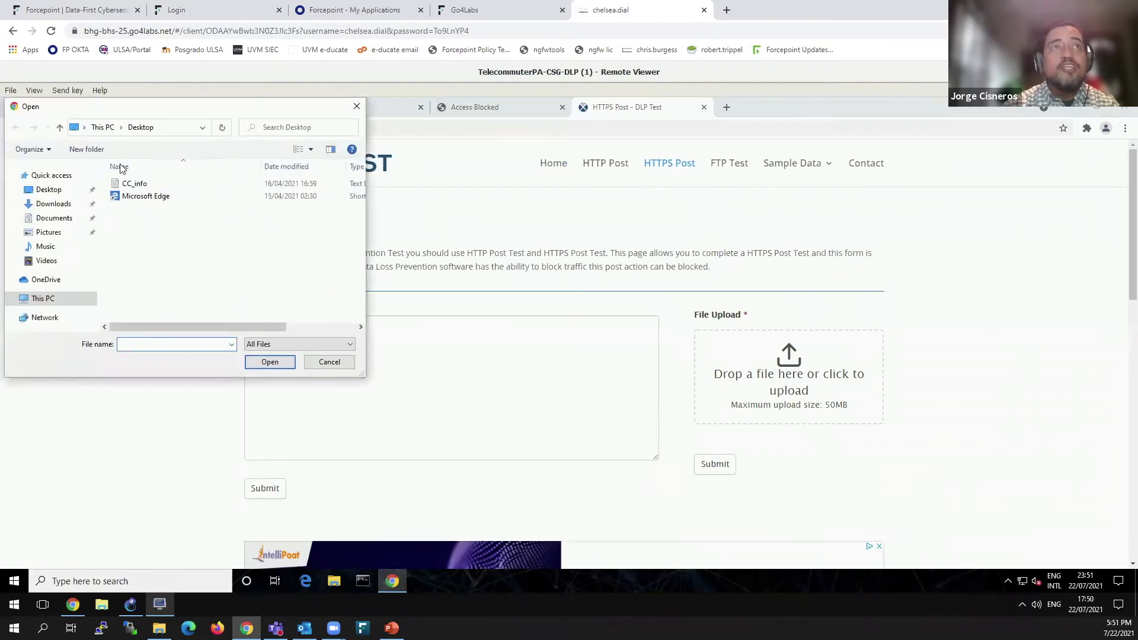
left_click(137, 186)
double_click(137, 188)
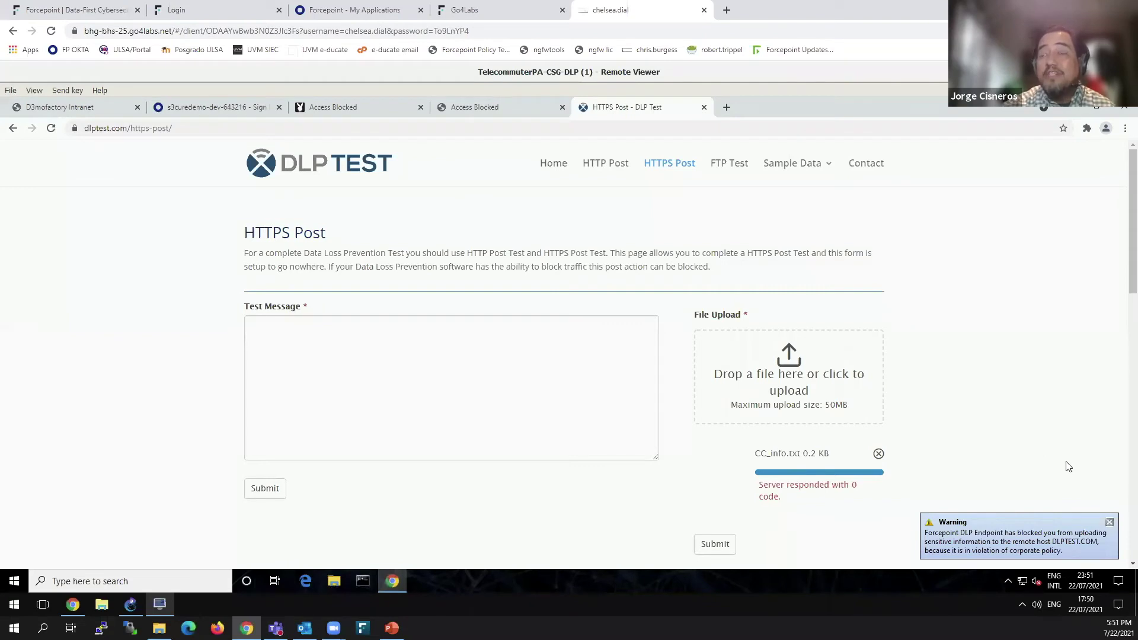
left_click(1109, 523)
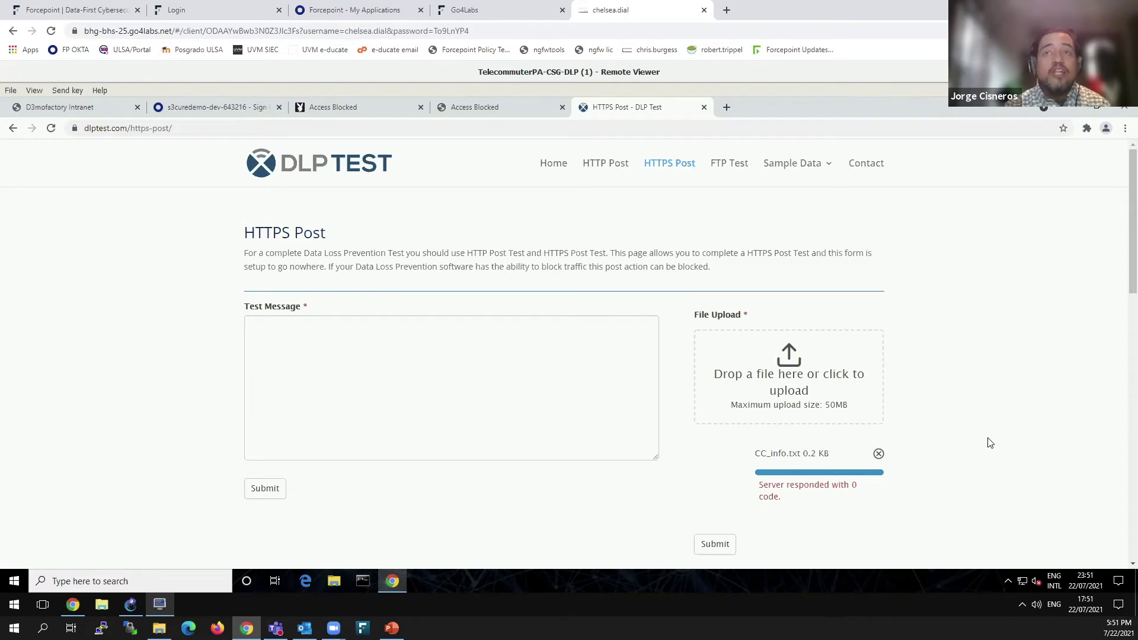
Display the Forcepoint endpoint agent's available options on the remote machine, and close the TelecommuterPA-CSG-DLP remote viewer session
left_click(1006, 582)
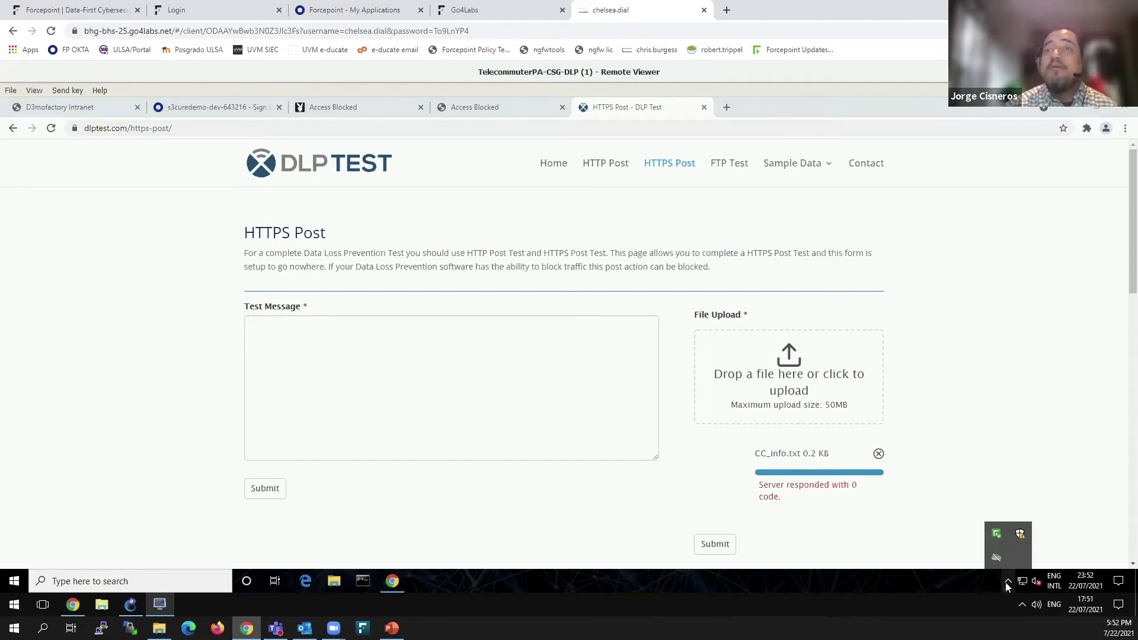
right_click(1000, 534)
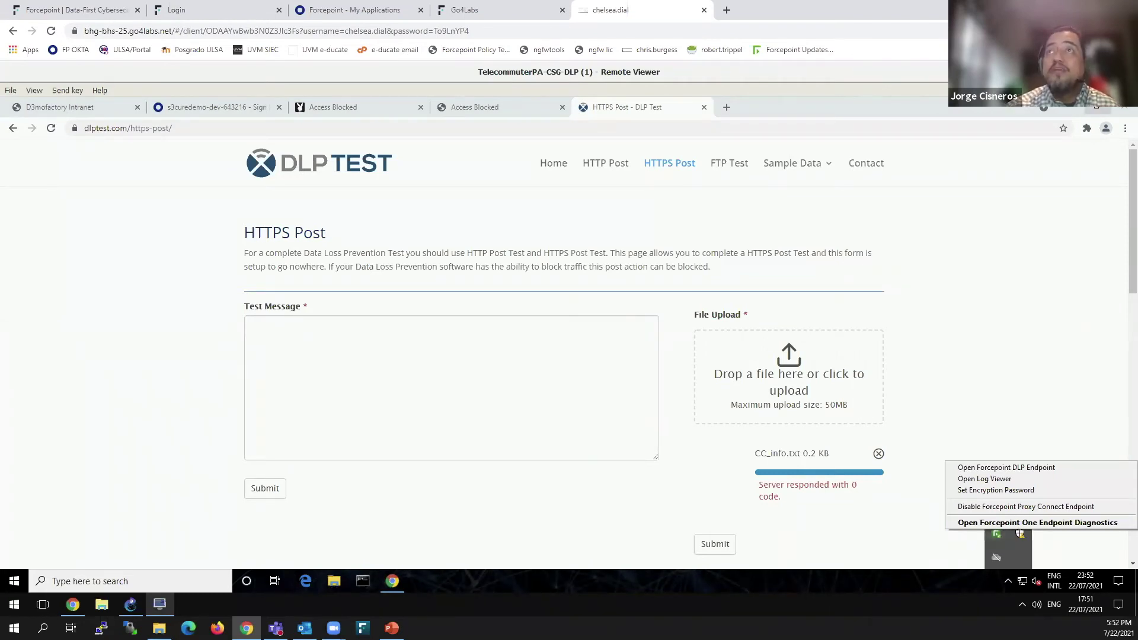
left_click(1123, 108)
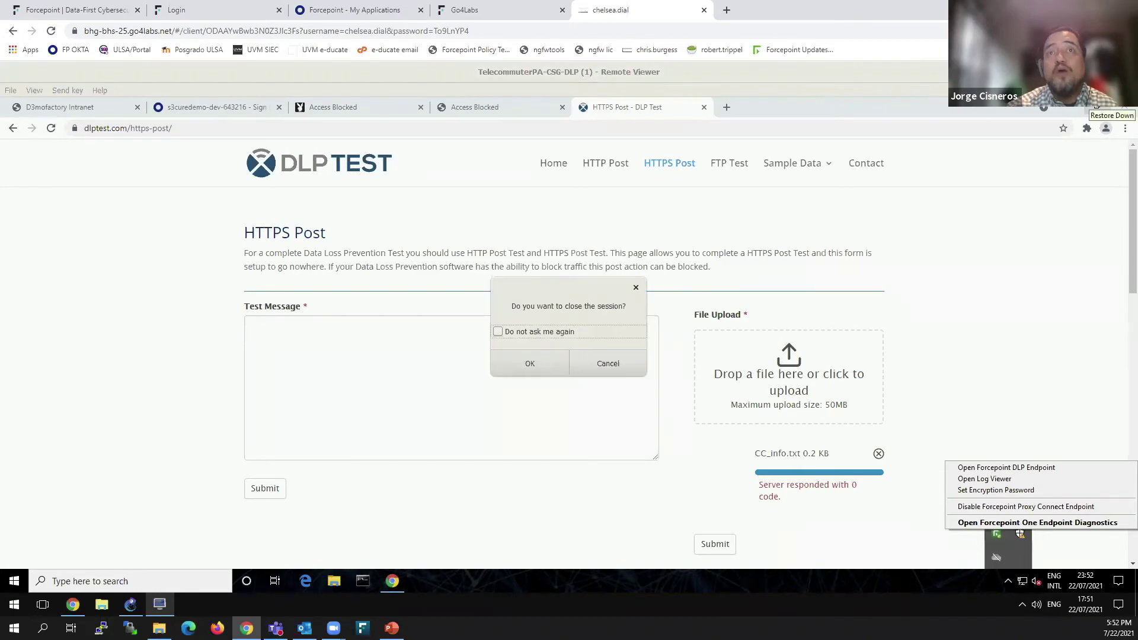
left_click(545, 358)
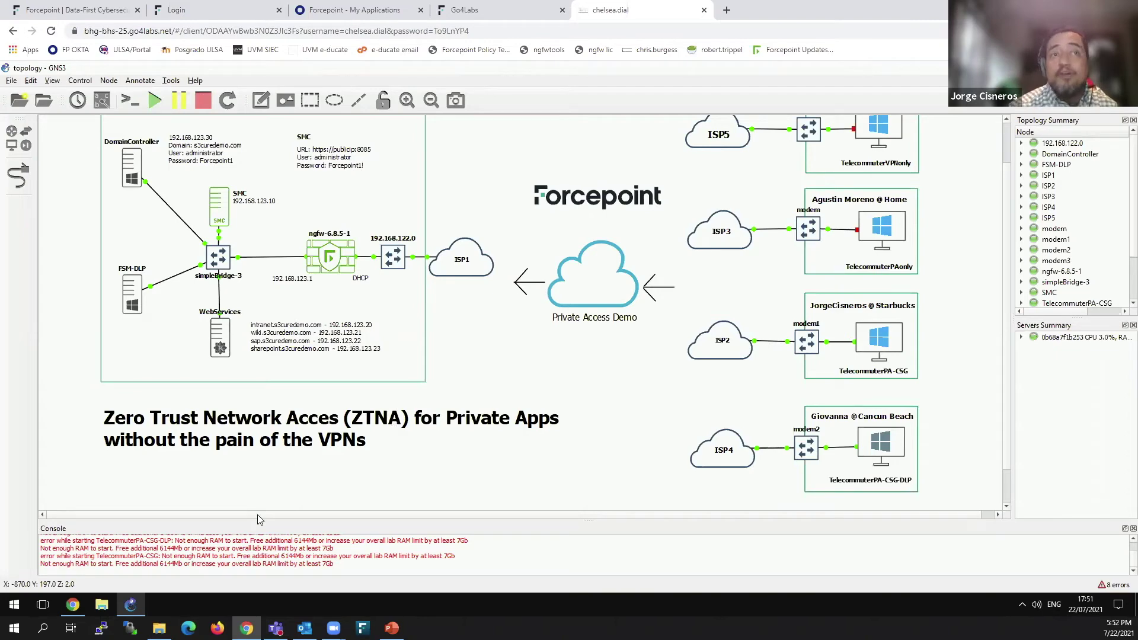
Switch to the Forcepoint Private Access dashboard in Chrome and inspect the event detail of the HTTP_Response-Version-HTTP entry for the intranet application
left_click(74, 605)
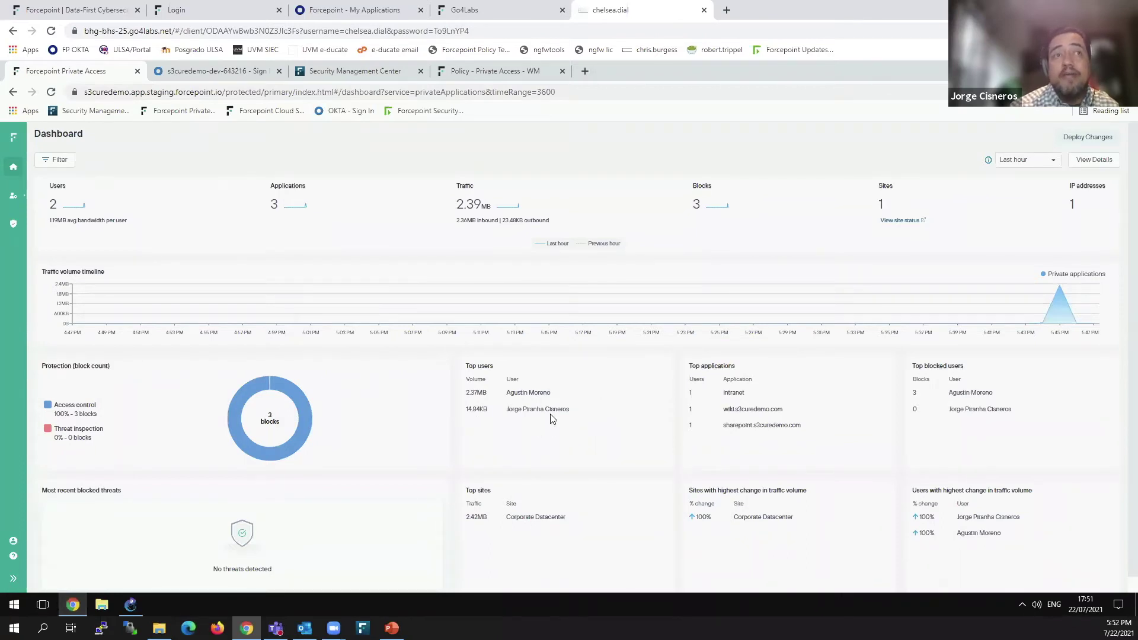
left_click(1096, 161)
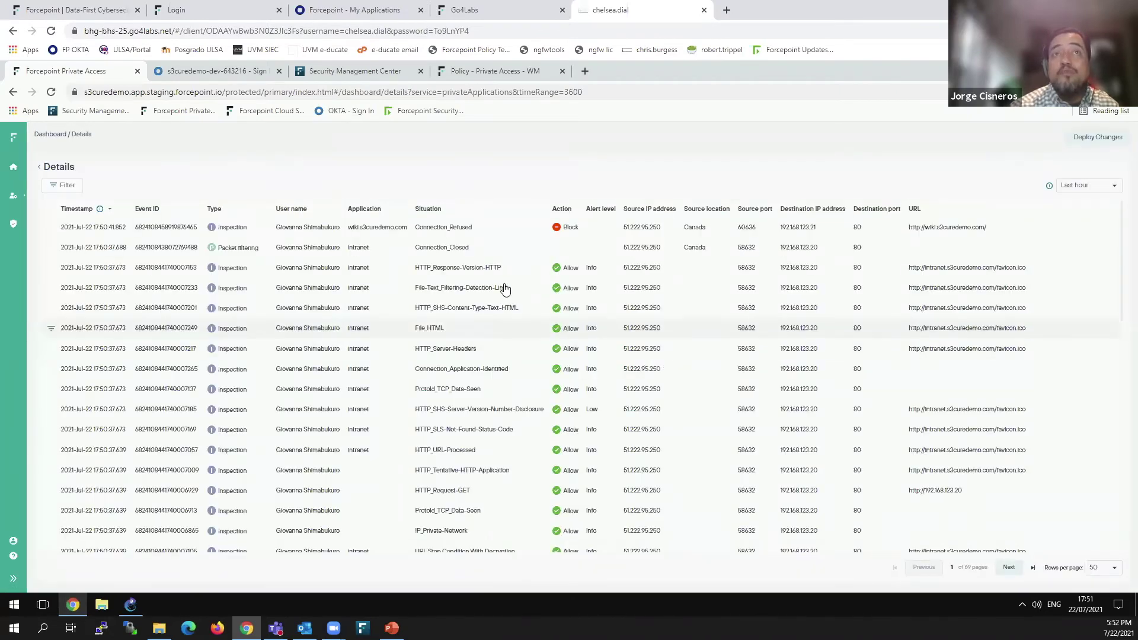
left_click(496, 274)
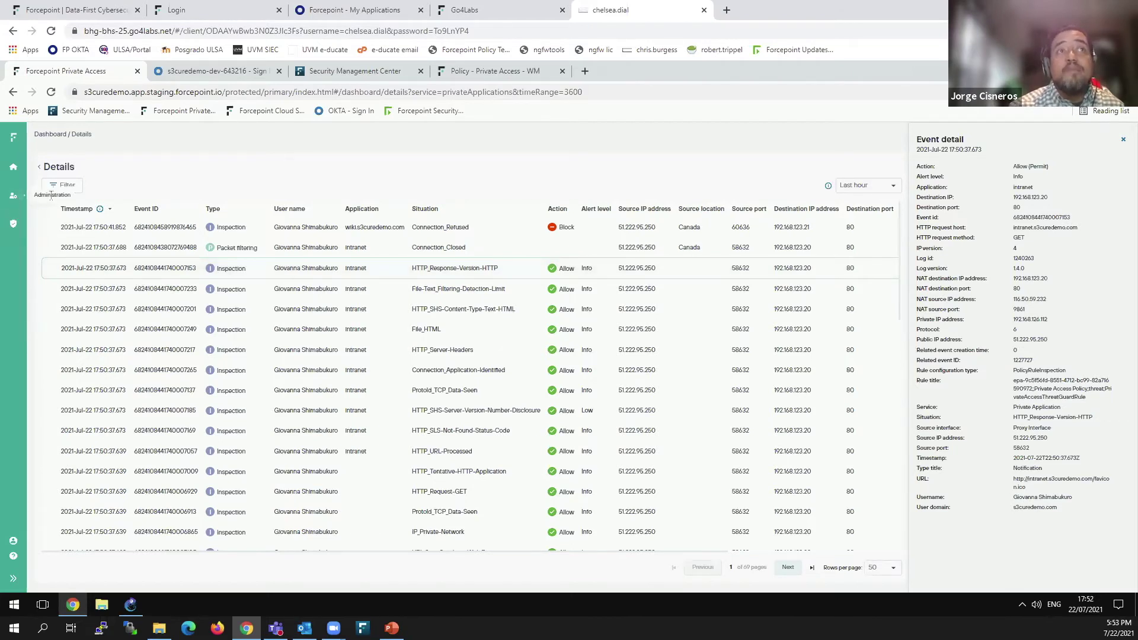
Review the list of configured private applications in the Private Access administration area
left_click(13, 196)
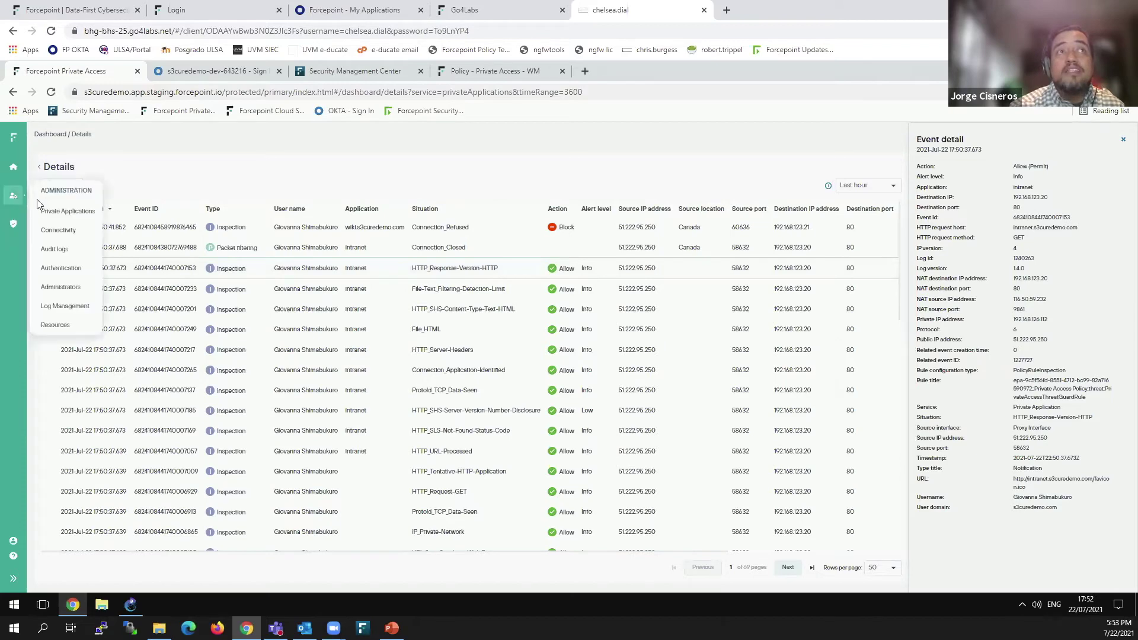
left_click(50, 212)
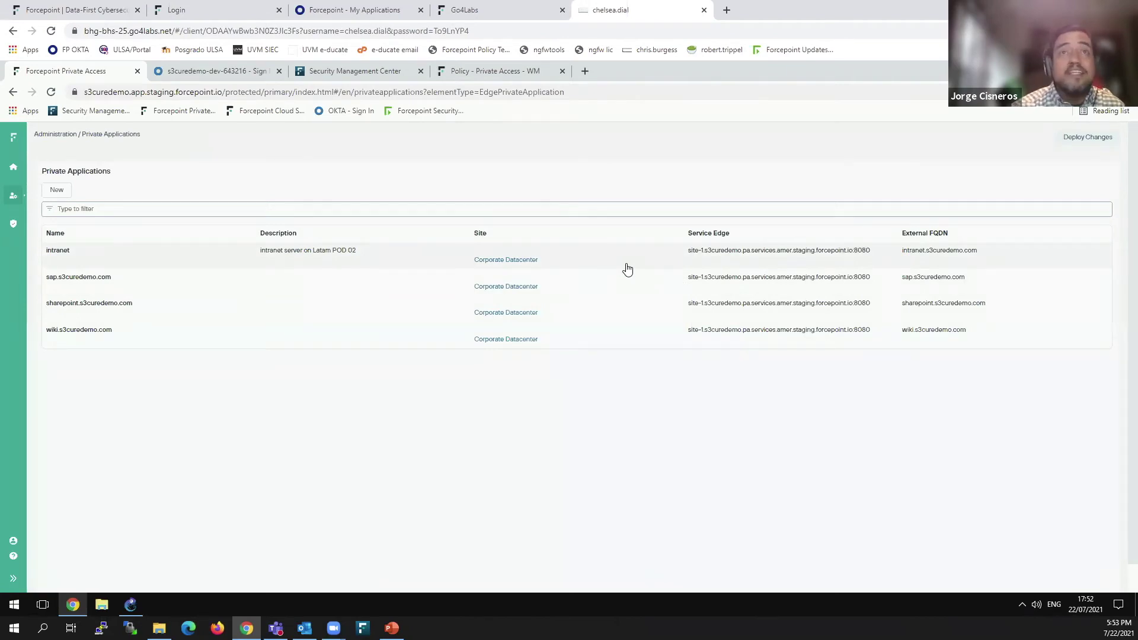
left_click(11, 229)
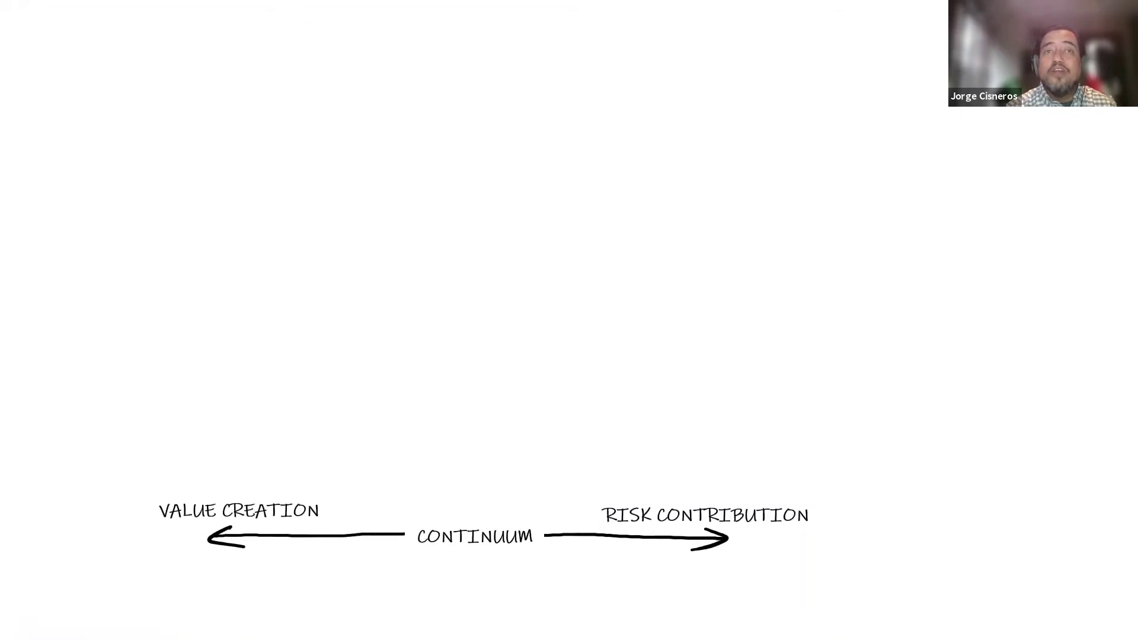
left_click(506, 154)
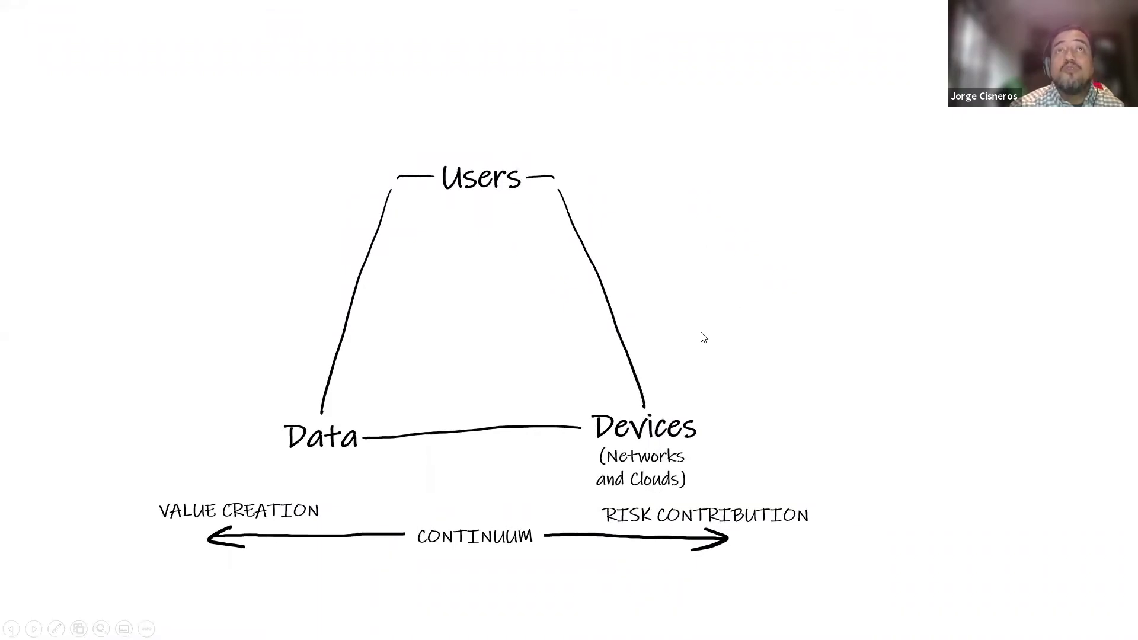
left_click(658, 310)
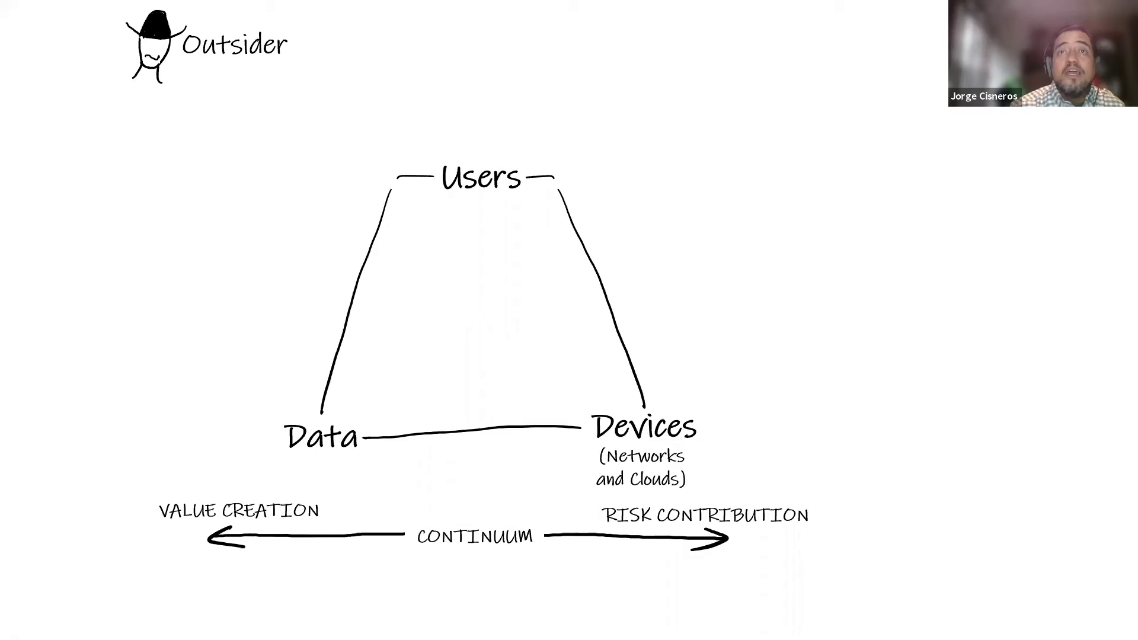
key("Right")
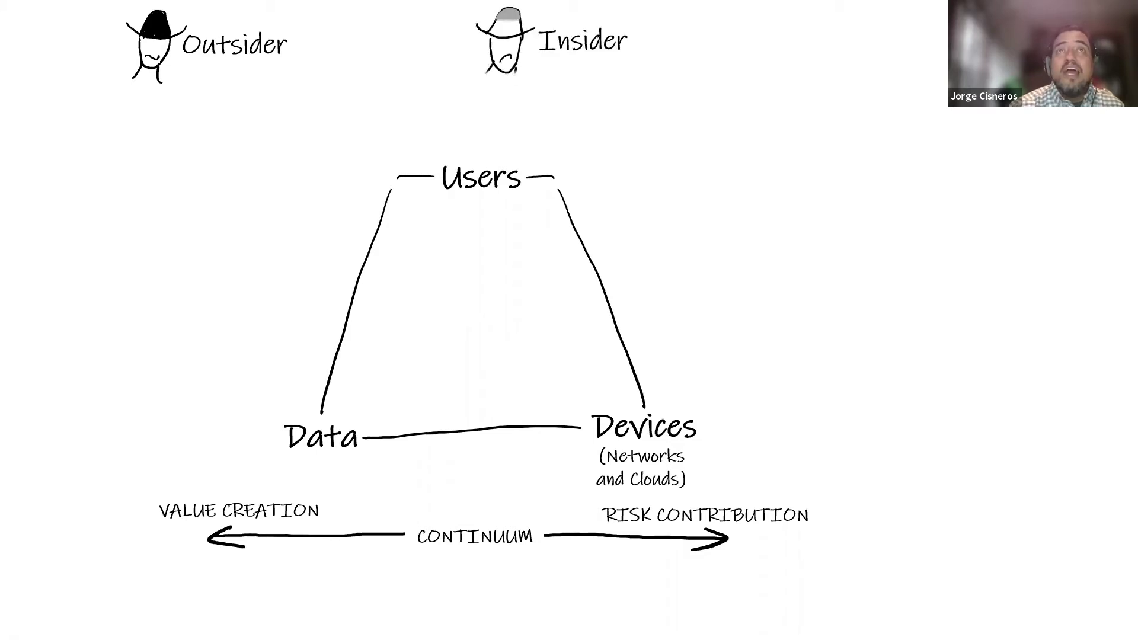